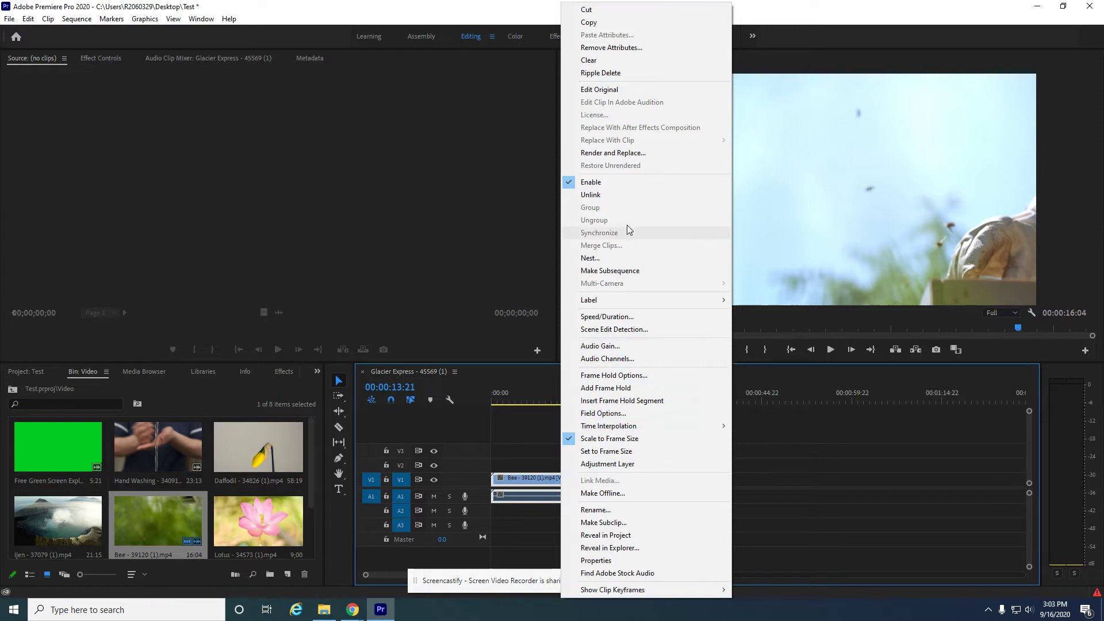
Unlink the Bee clip and delete its audio from A1, keeping only the video
left_click(617, 198)
left_click(555, 493)
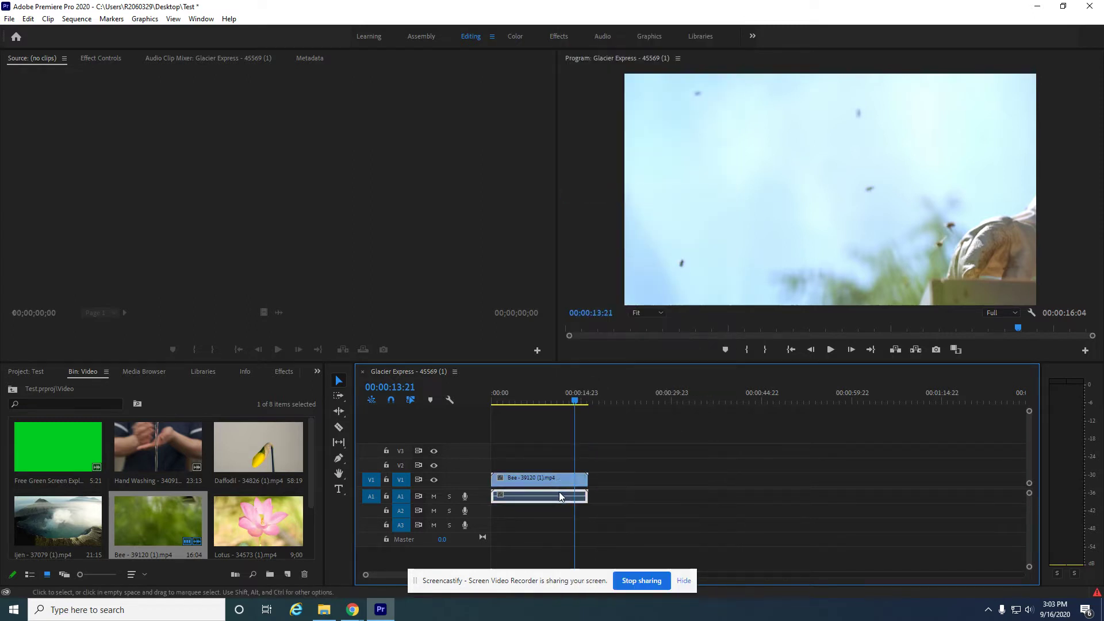
key("Delete")
Place the Purple Planet music clip from the Audio bin onto track A1
left_click(14, 390)
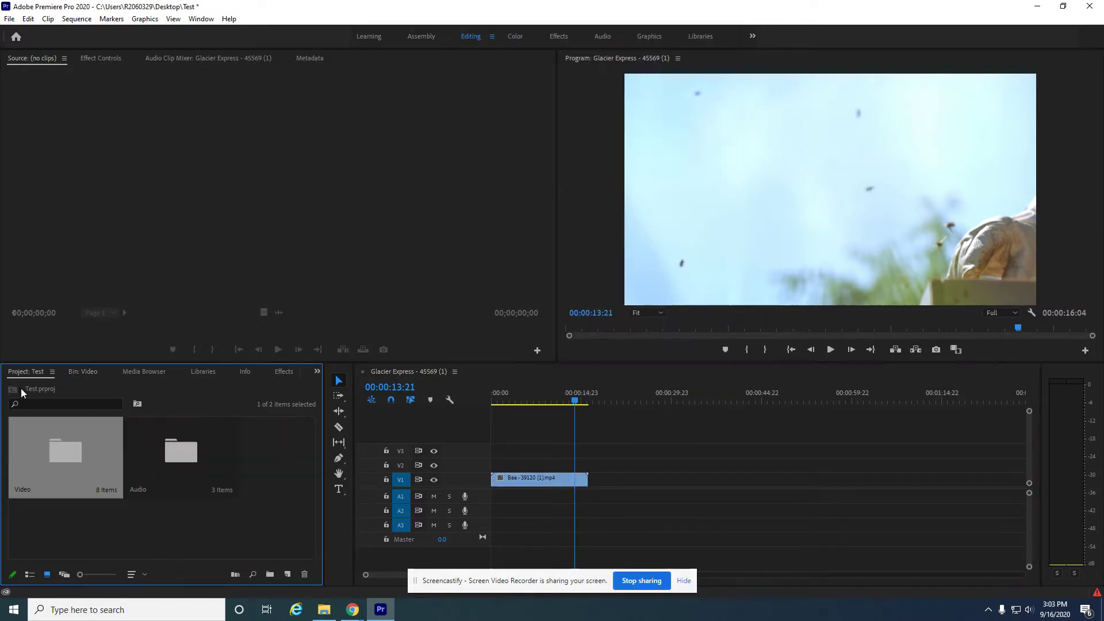
double_click(215, 468)
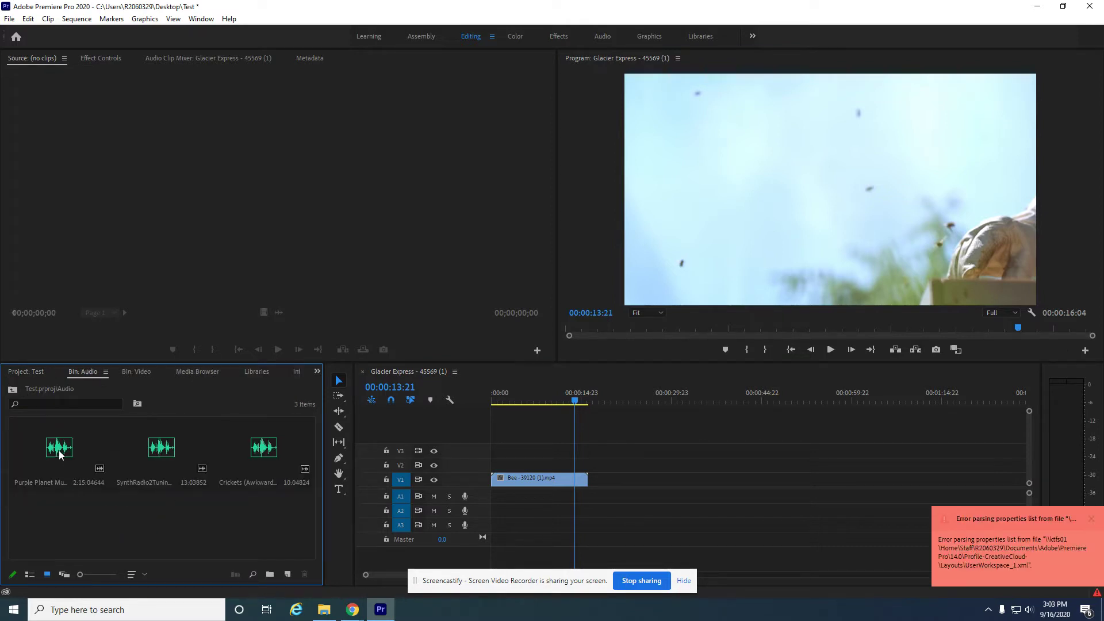
mouse_move(60, 454)
left_mouse_down()
mouse_move(596, 530)
mouse_move(493, 498)
left_mouse_up()
Play the sequence with the new music from the start, then stop
left_click(494, 398)
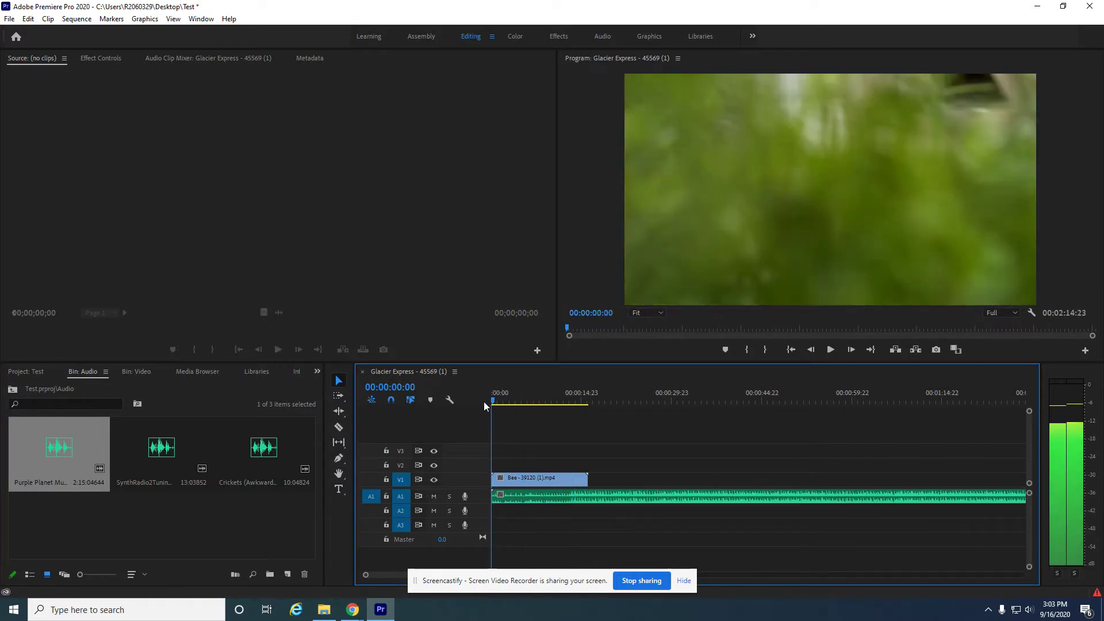
left_click(829, 352)
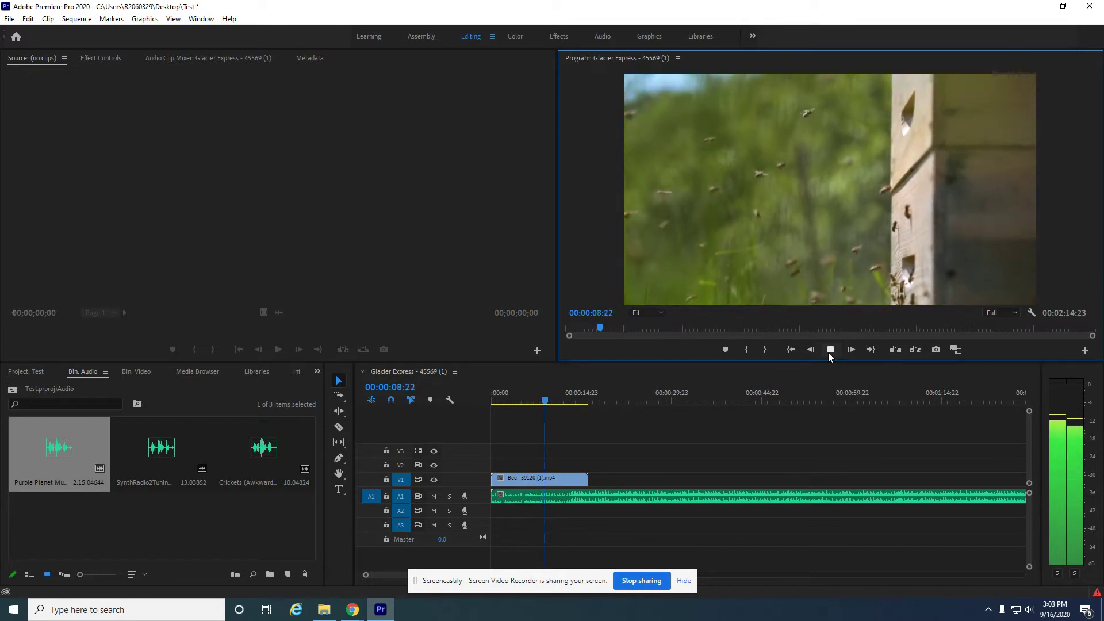
left_click(831, 351)
Set the A1 music clip's speed to 500% in Speed/Duration
right_click(576, 499)
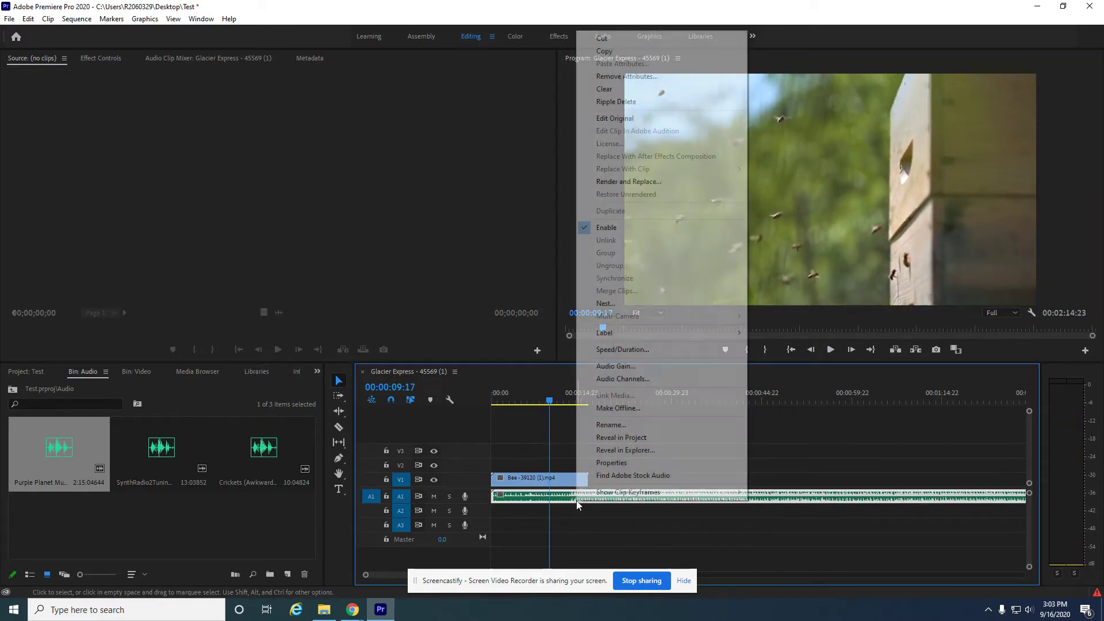
left_click(622, 349)
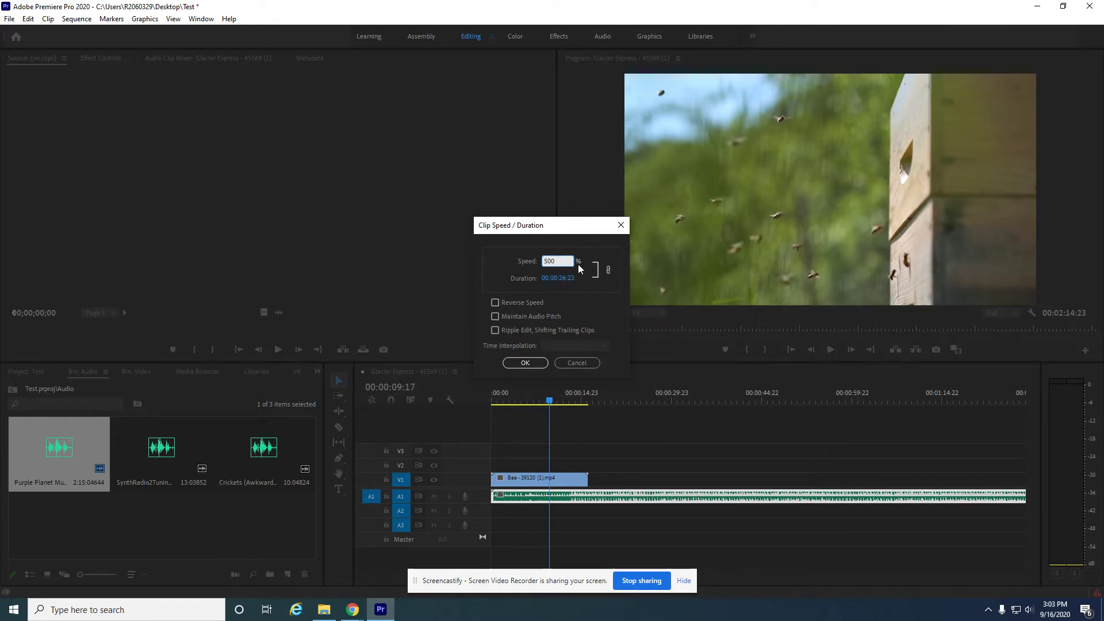
left_click(525, 363)
Play the sped-up music from the sequence start, then stop
key("Home")
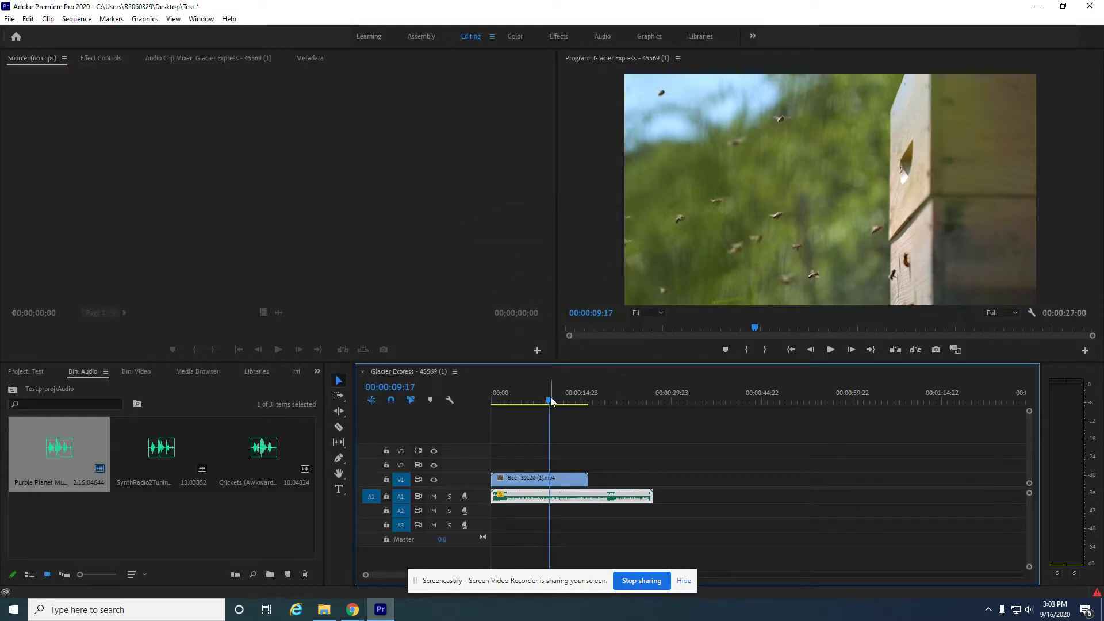
left_click(831, 349)
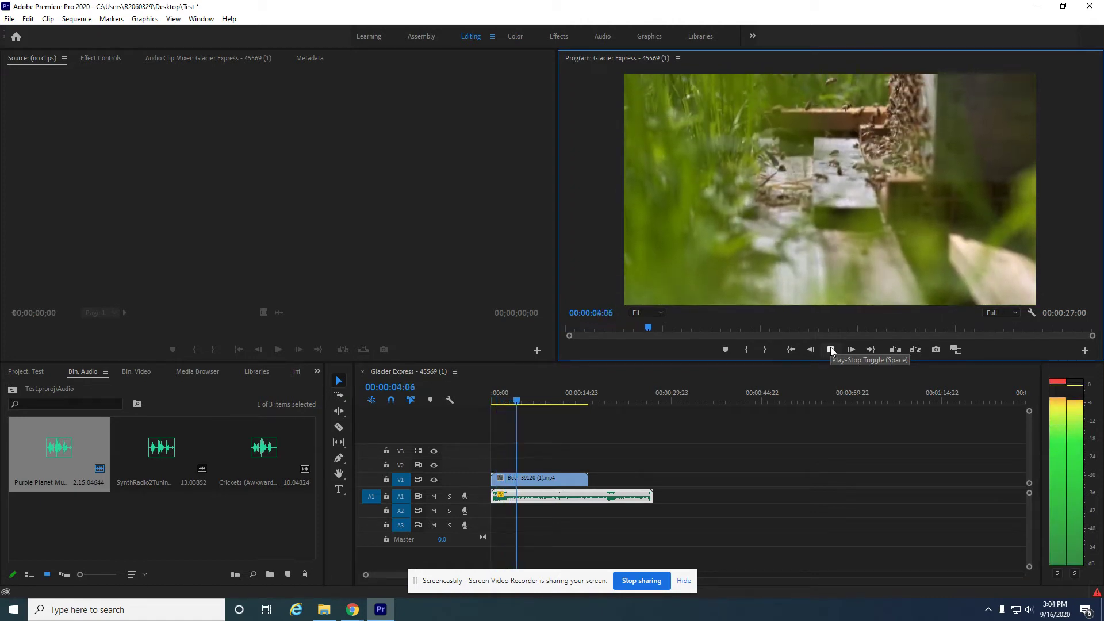
left_click(832, 349)
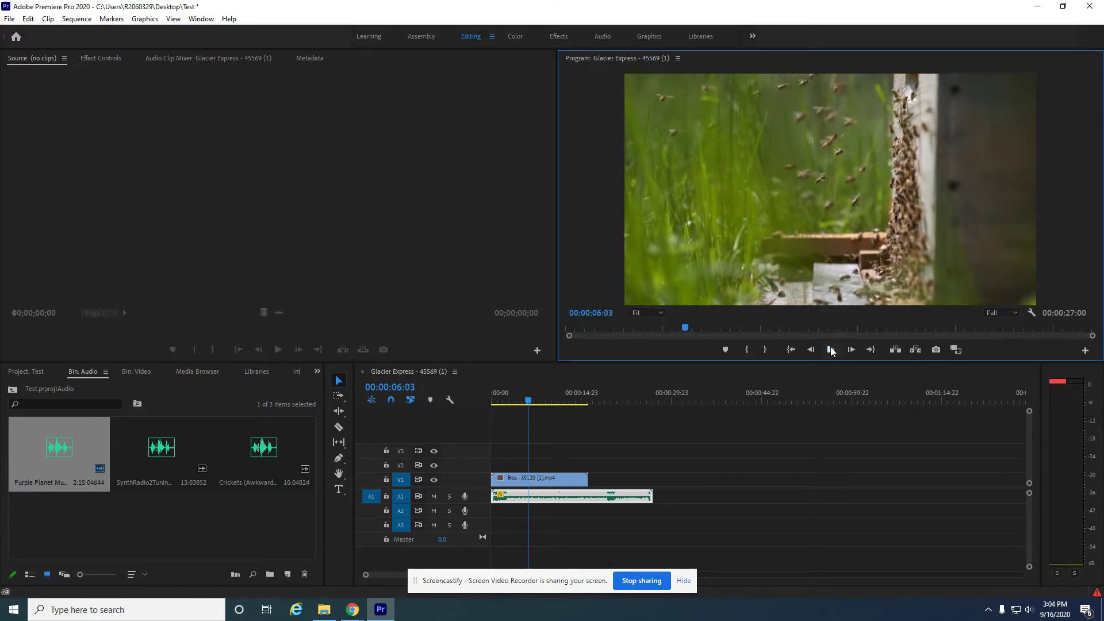
right_click(629, 502)
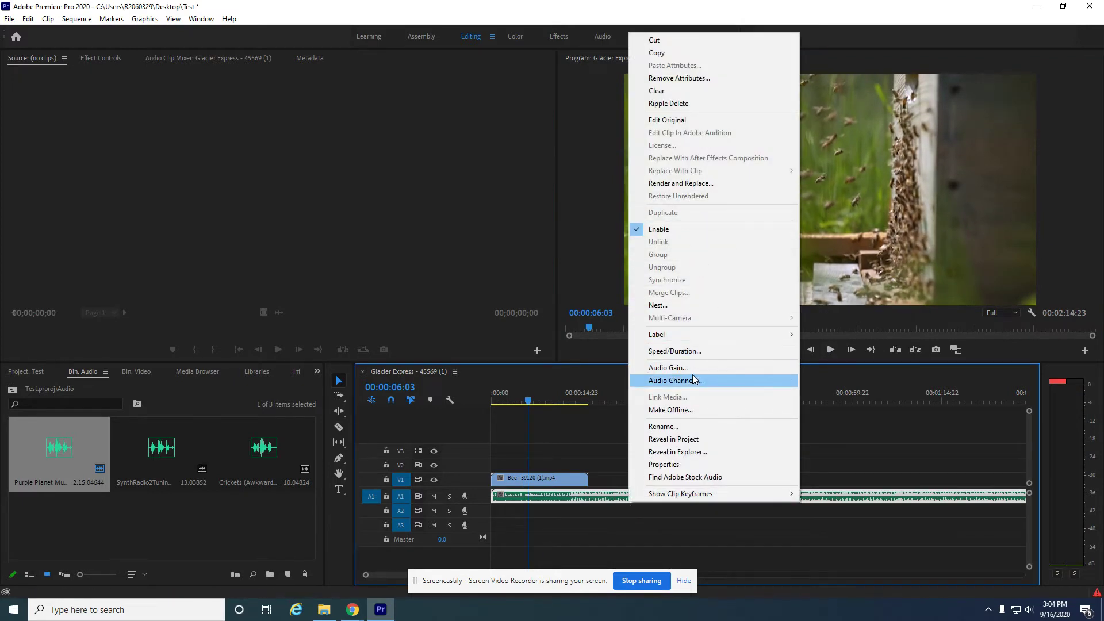
left_click(684, 352)
type("300")
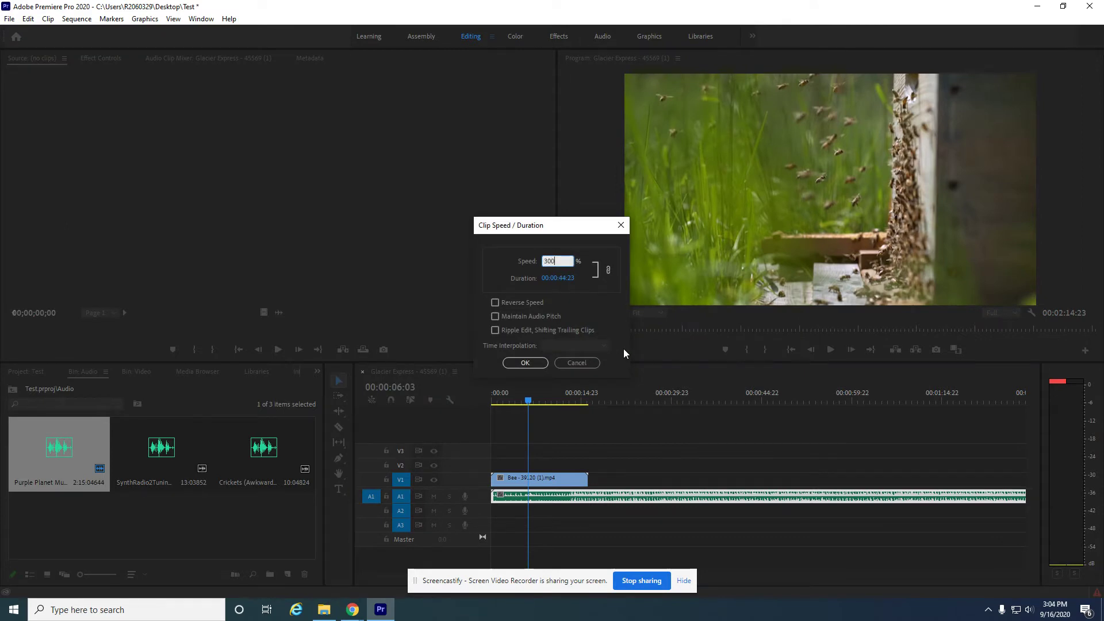
key("Return")
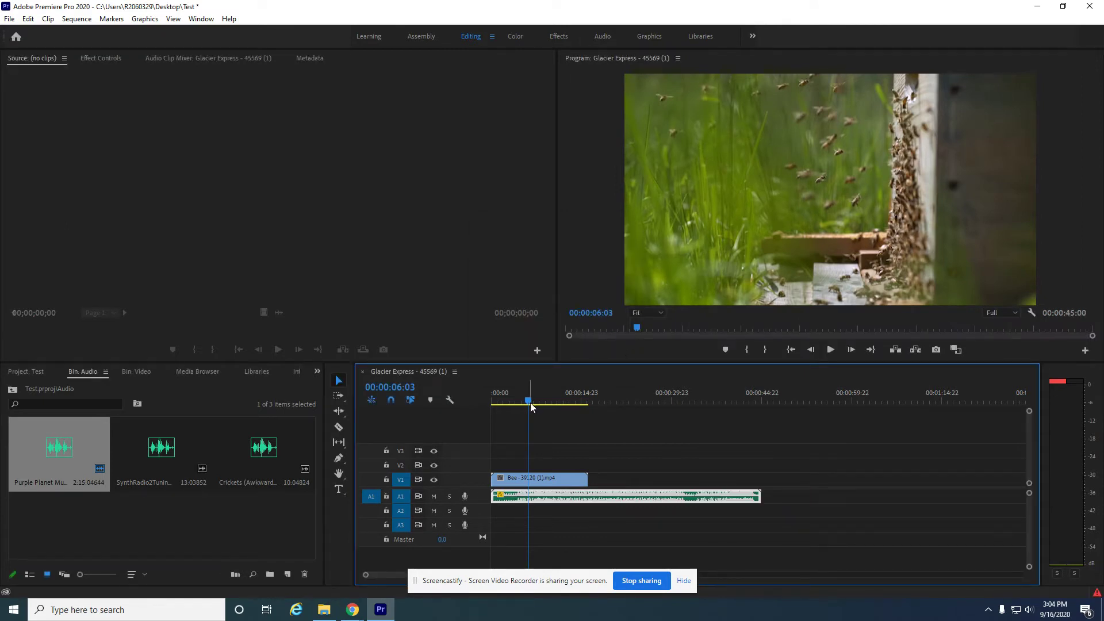
key("Home")
left_click(829, 349)
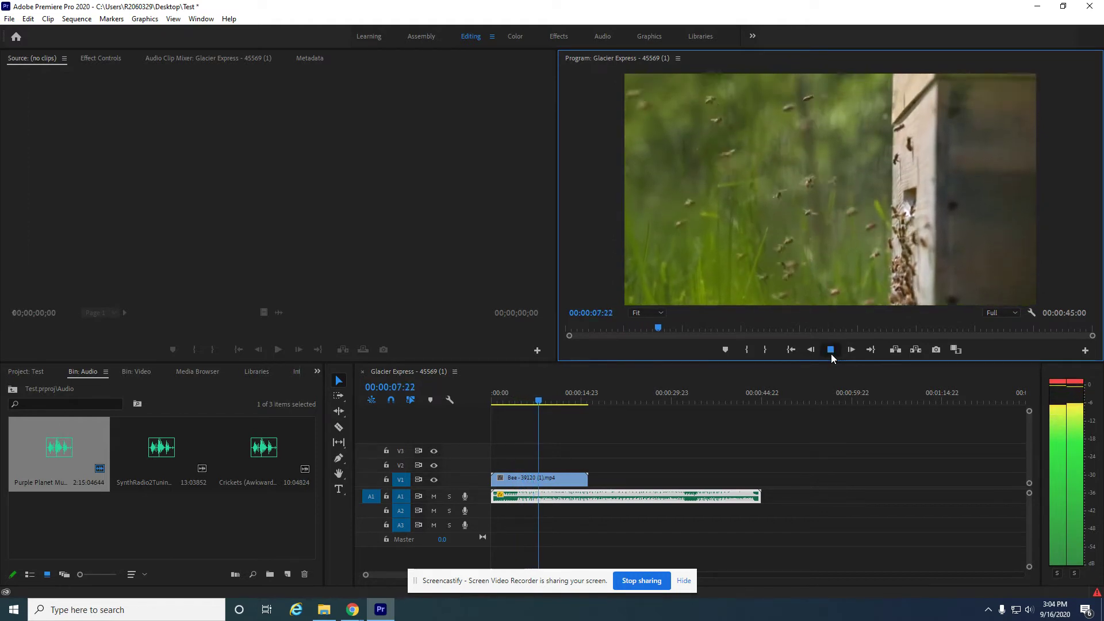
left_click(830, 353)
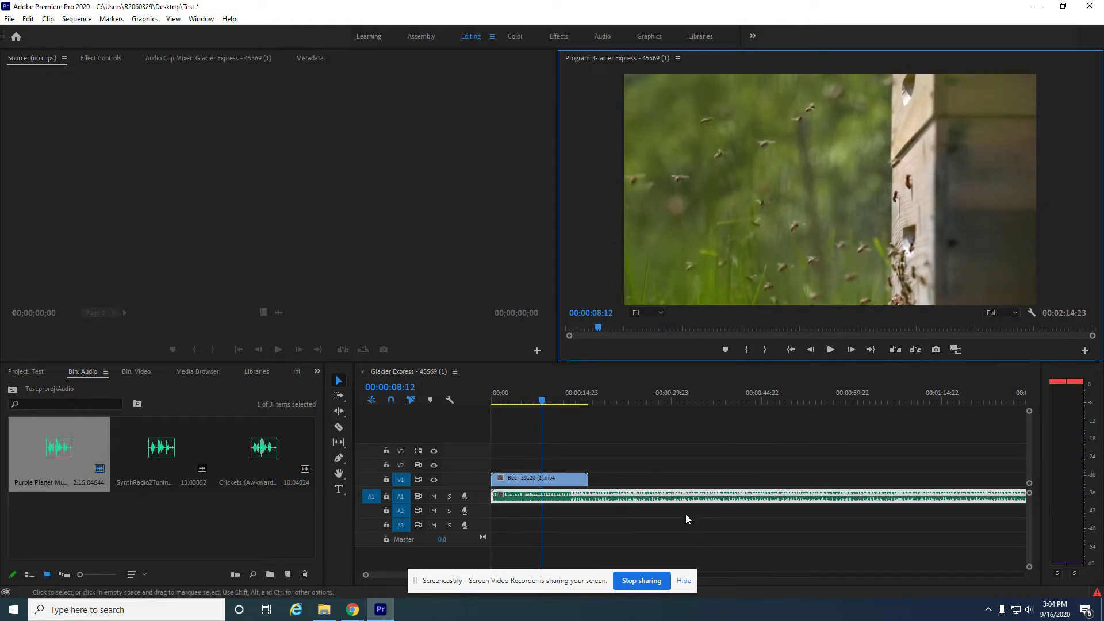
Set the A1 music to 300% speed with Maintain Audio Pitch enabled
right_click(678, 495)
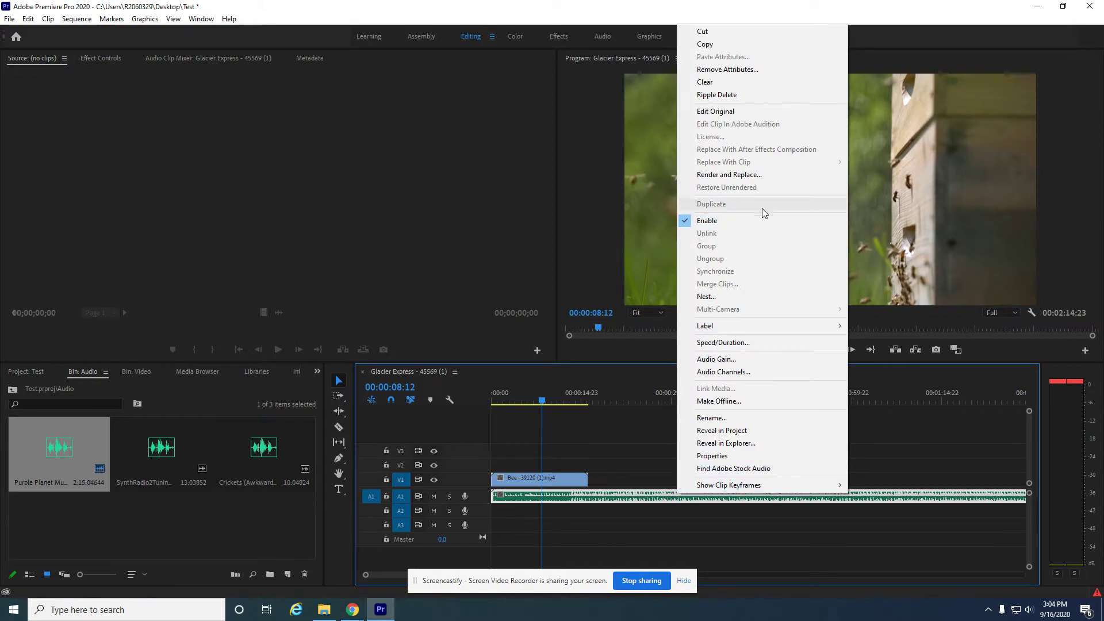
left_click(727, 342)
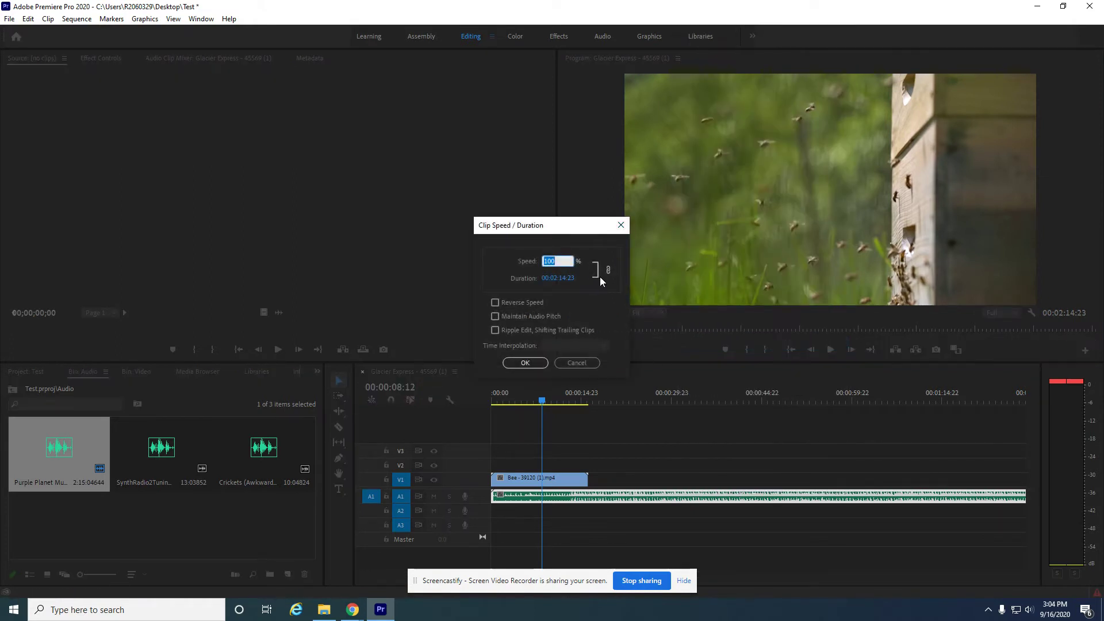
type("300")
left_click(494, 317)
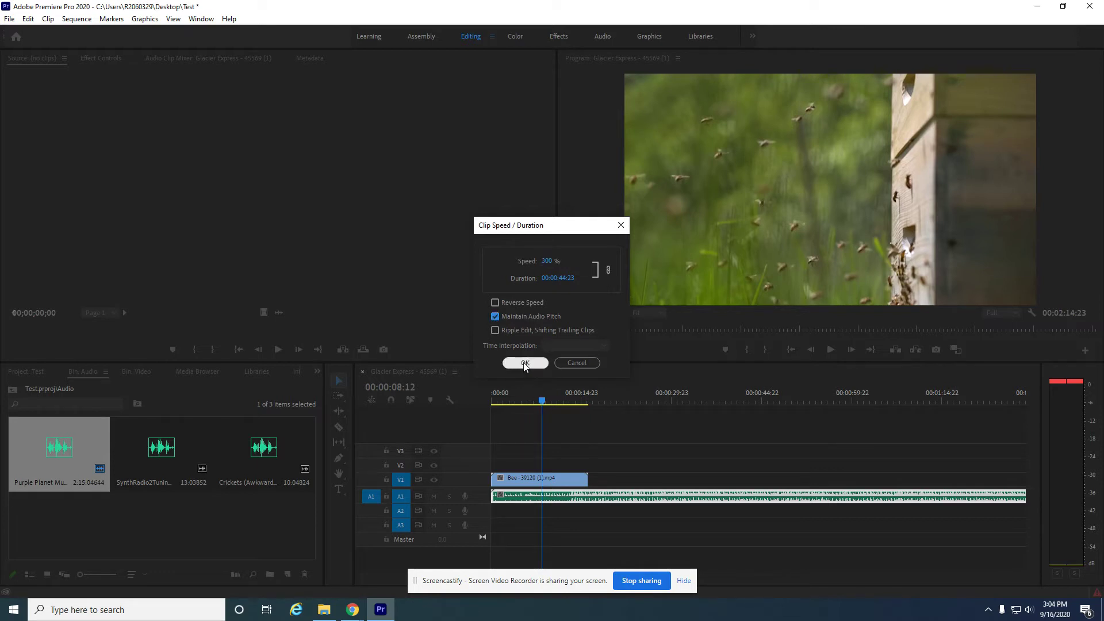
left_click(524, 363)
Play the pitch-maintained fast music from near the start, then stop
left_click_drag(543, 402, 502, 395)
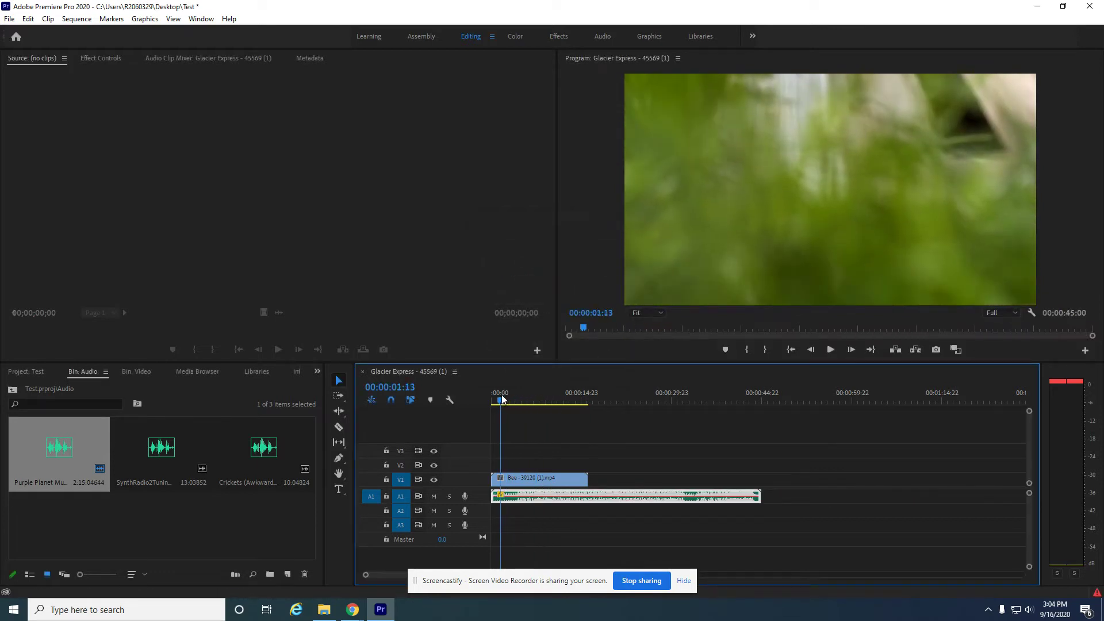
left_click(828, 348)
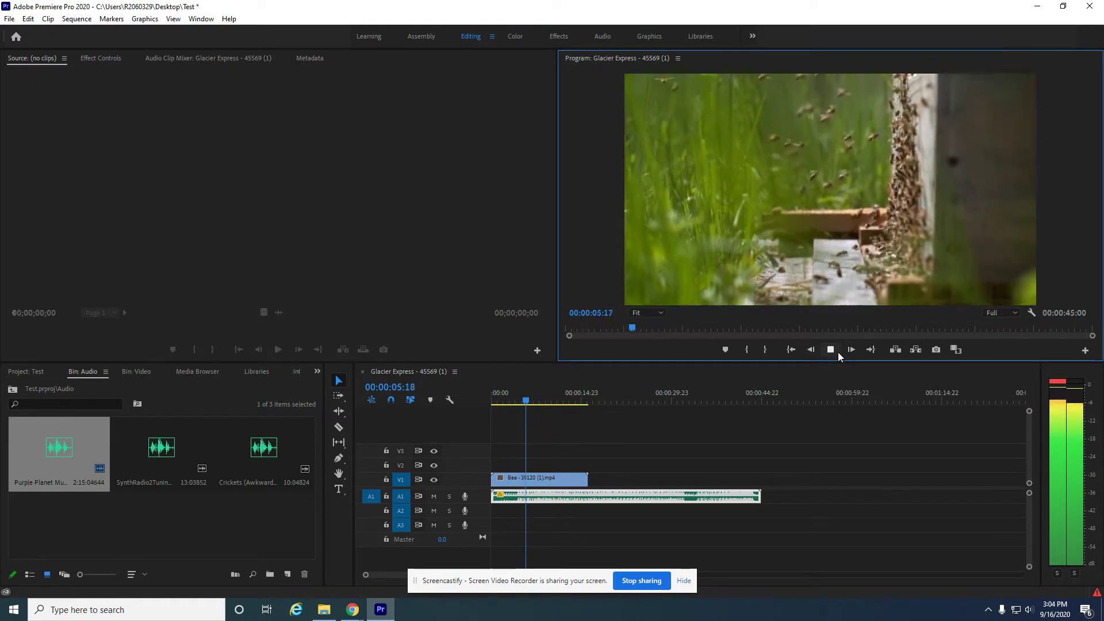
left_click(833, 353)
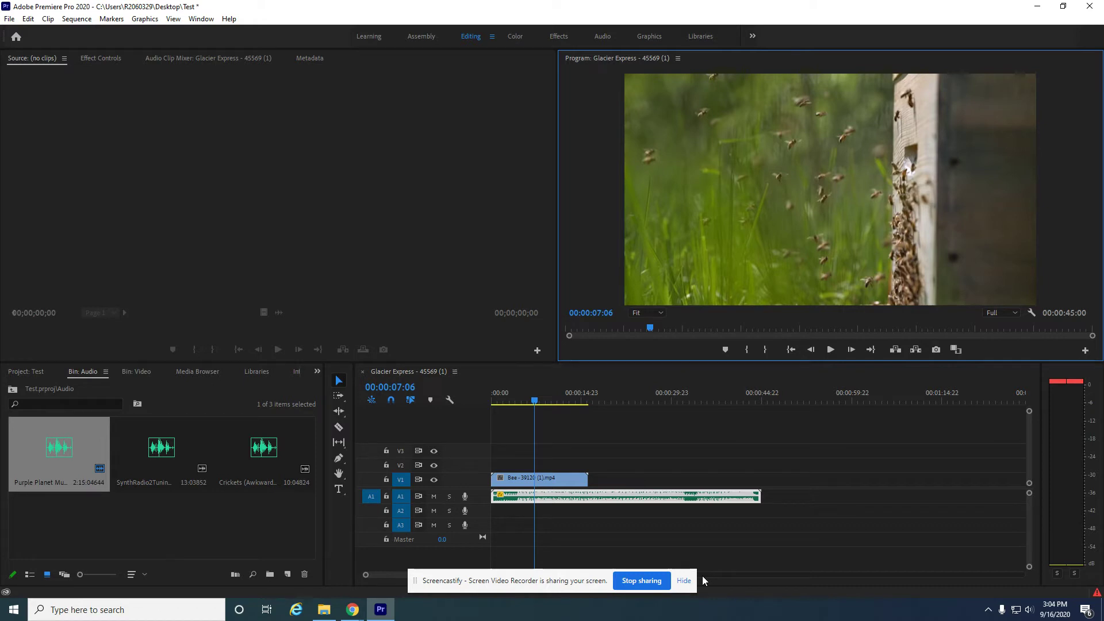
Delete the A1 music clip and place a fresh copy on A1
left_click(594, 493)
key("Delete")
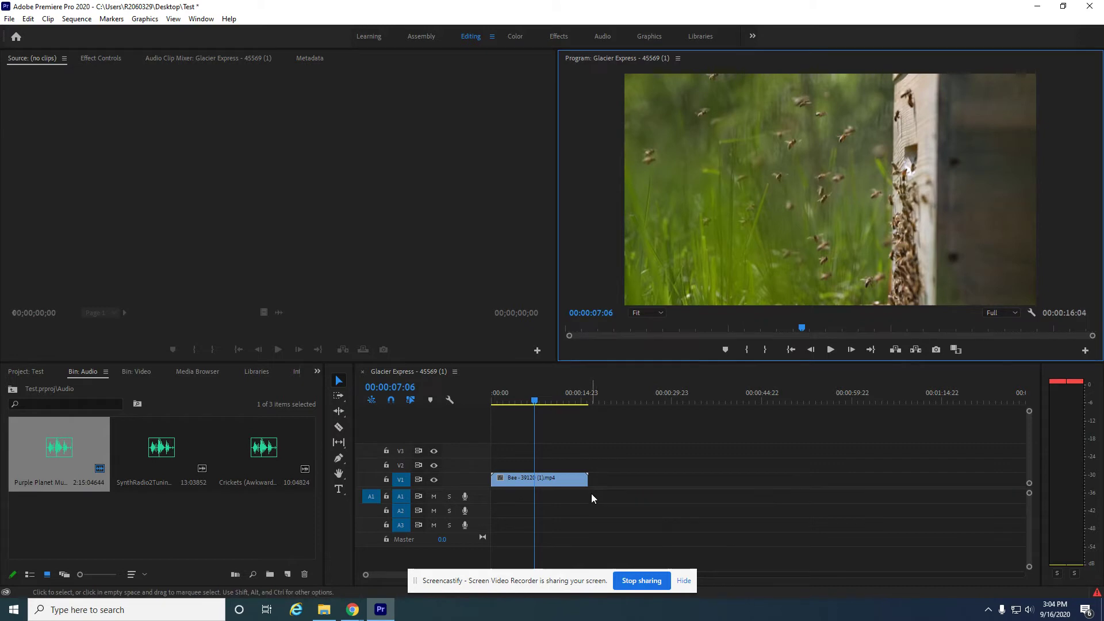
left_click_drag(101, 440, 500, 497)
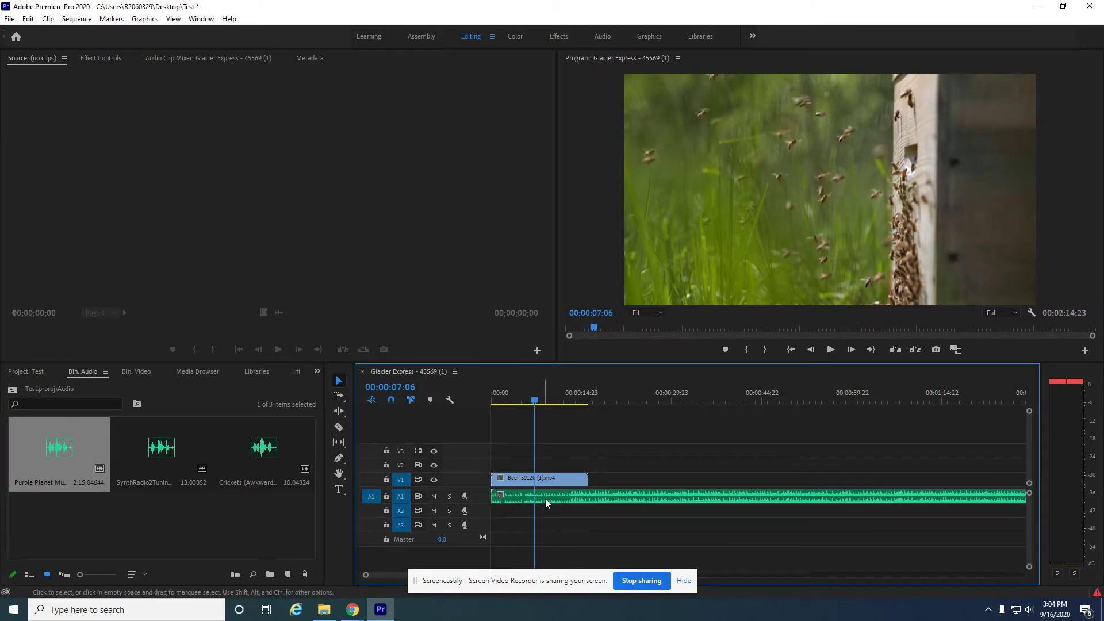
Set the A1 music clip's speed to 50%, making it 00:04:29:22 long
right_click(576, 497)
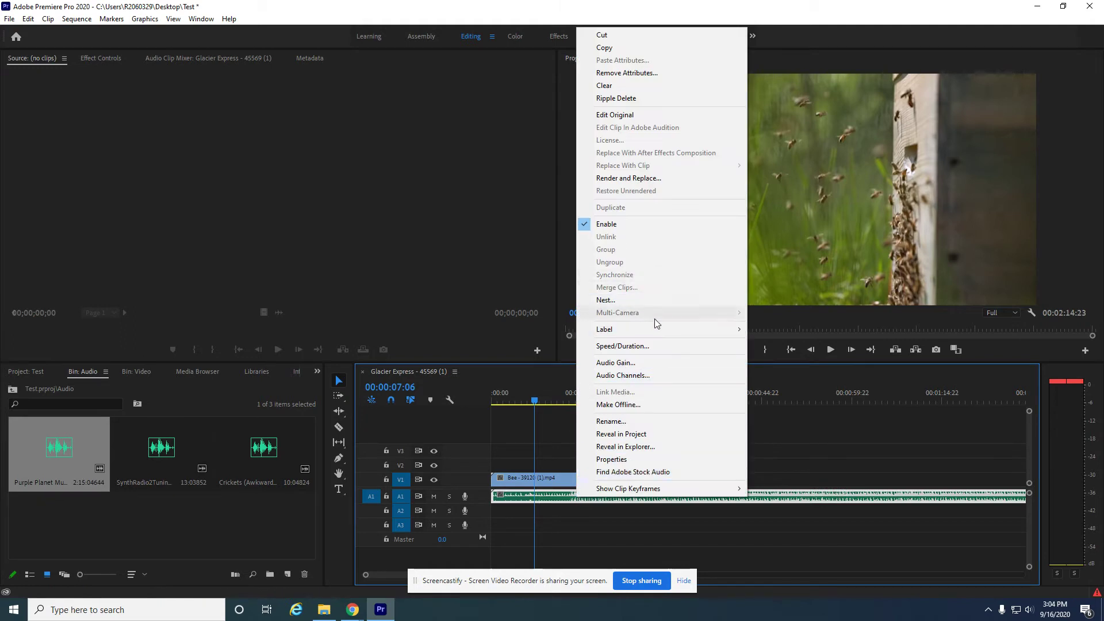
left_click(627, 346)
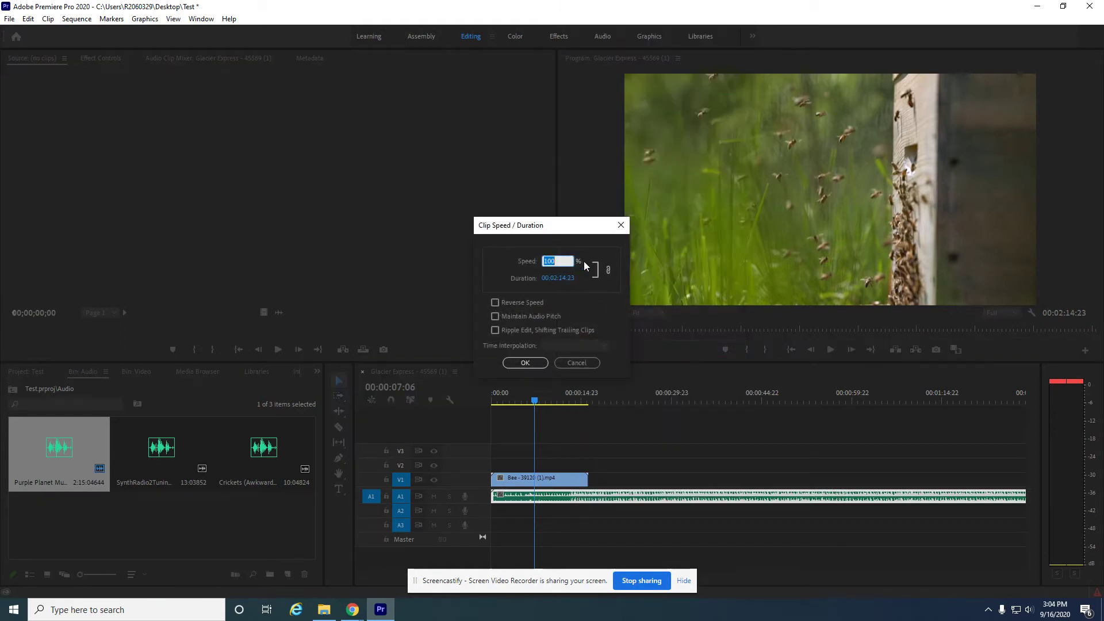
type("50")
key("Return")
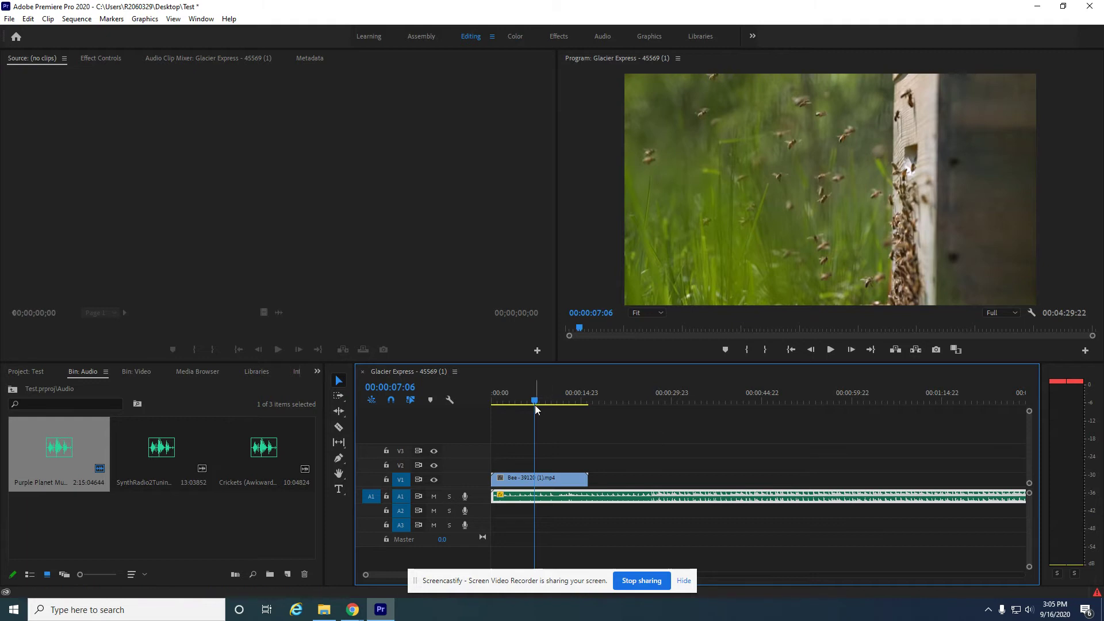
Play the slowed music from the sequence start, then stop
left_click_drag(534, 403, 464, 397)
left_click(830, 350)
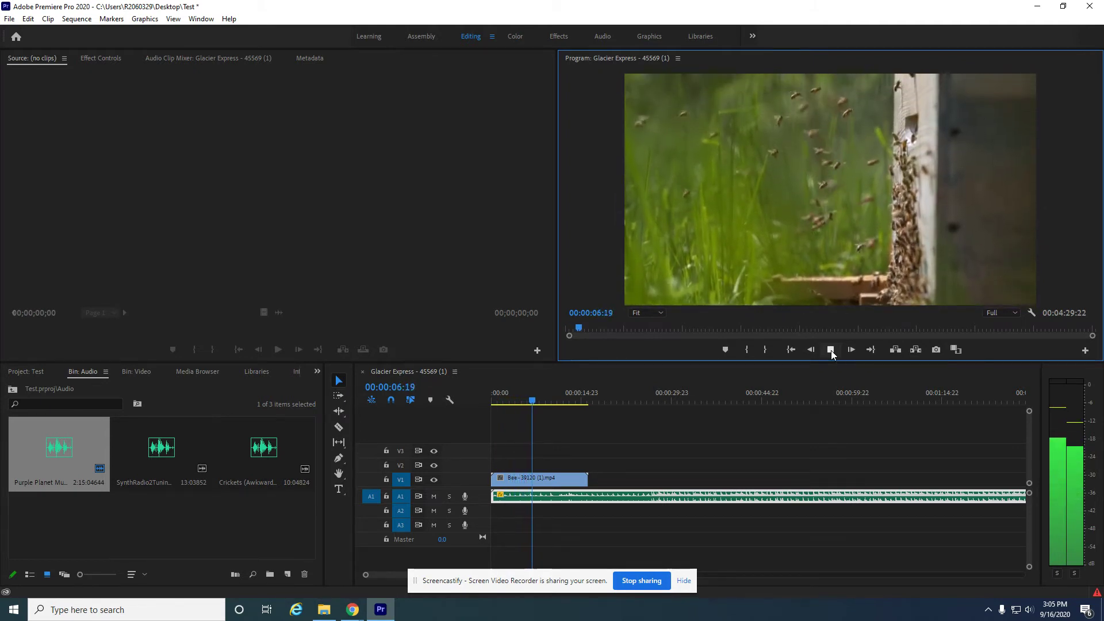
key("space")
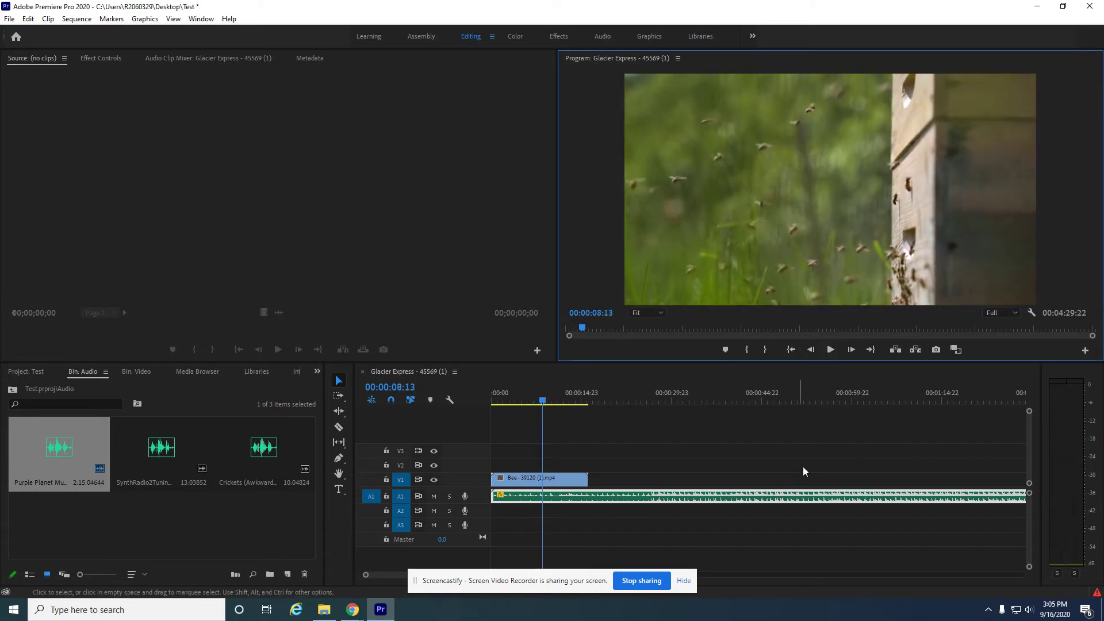
Apply 50% speed again, stretching the sequence to 00:08:59:20
right_click(800, 494)
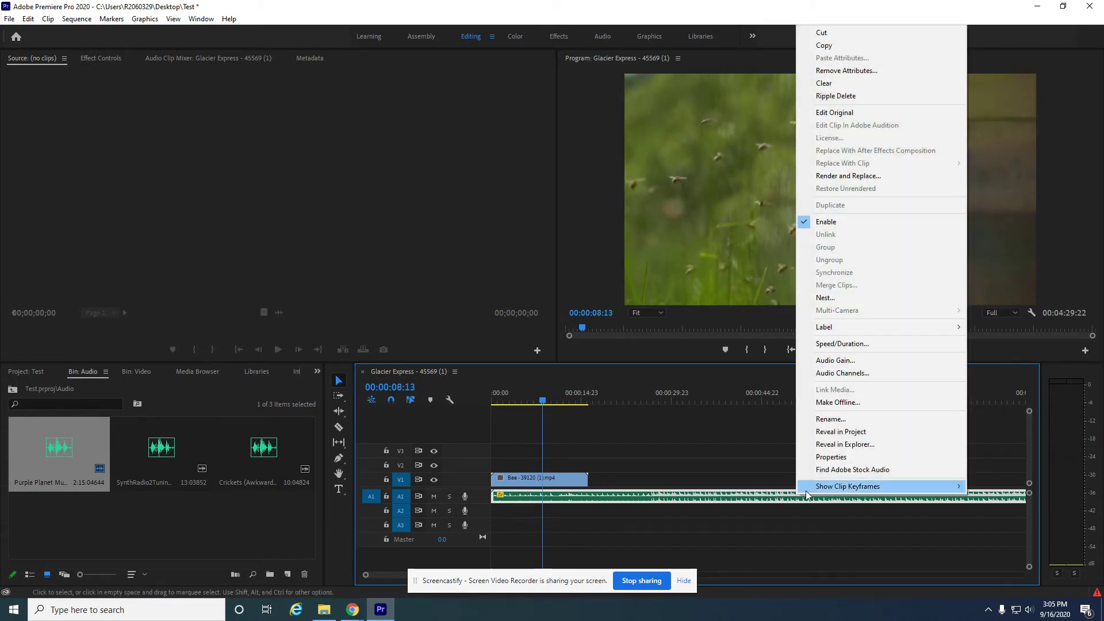
left_click(874, 347)
type("50")
key("Return")
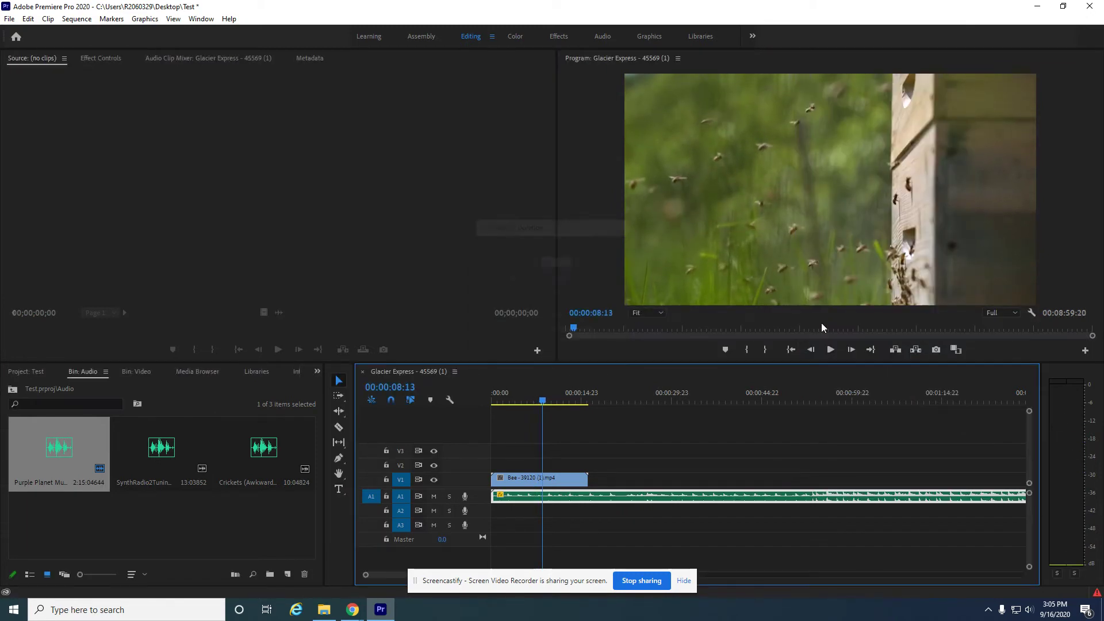
Play the doubly slowed sequence from the start, then stop
key("Home")
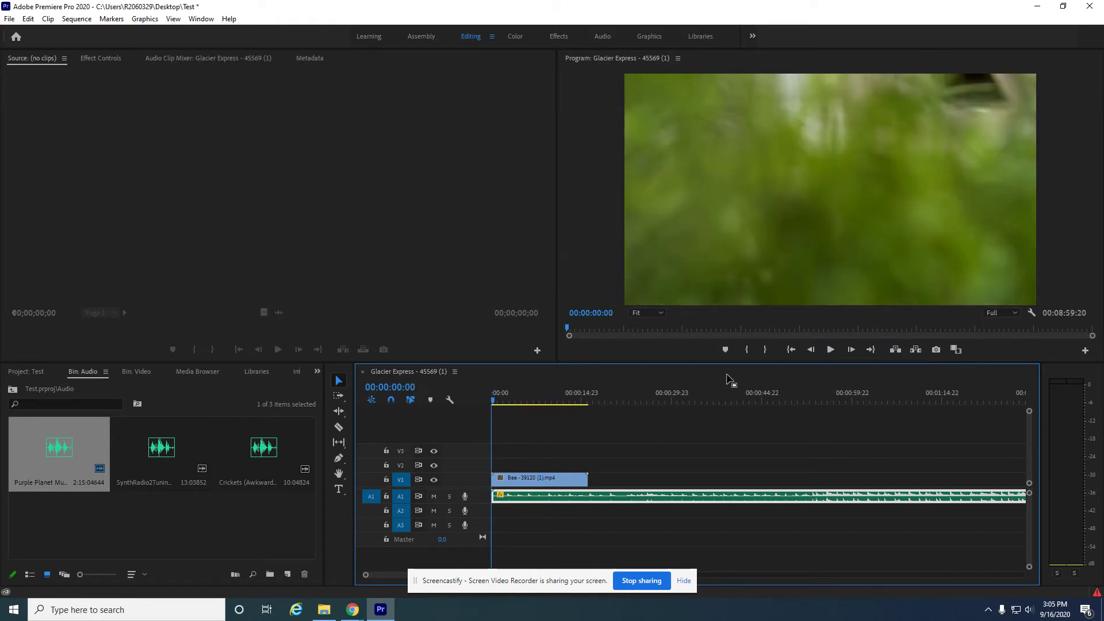
left_click(830, 349)
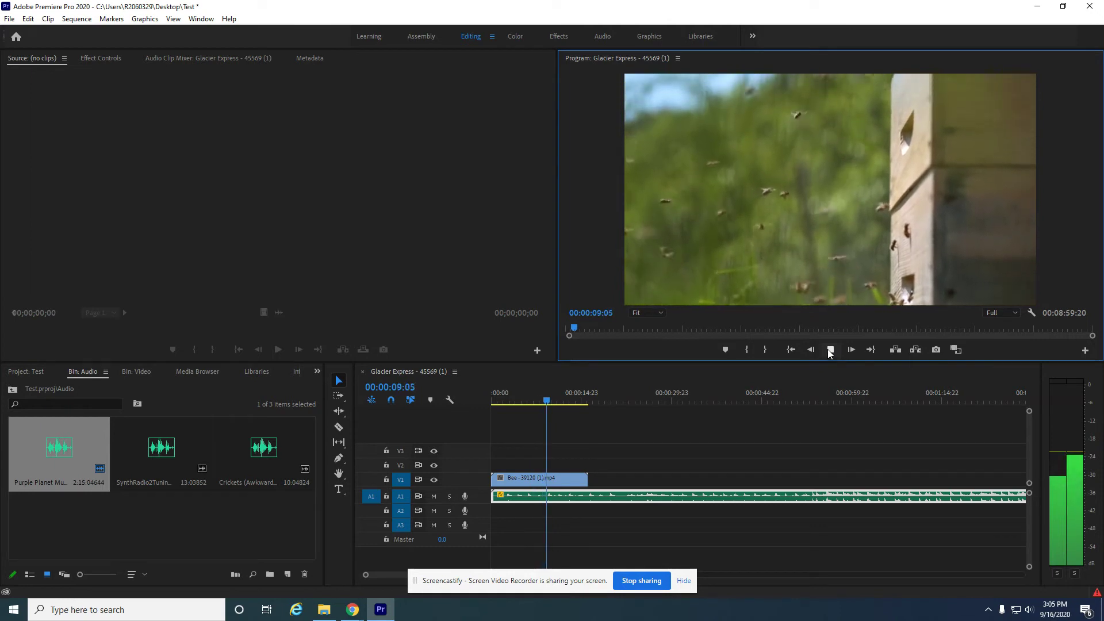
left_click(831, 350)
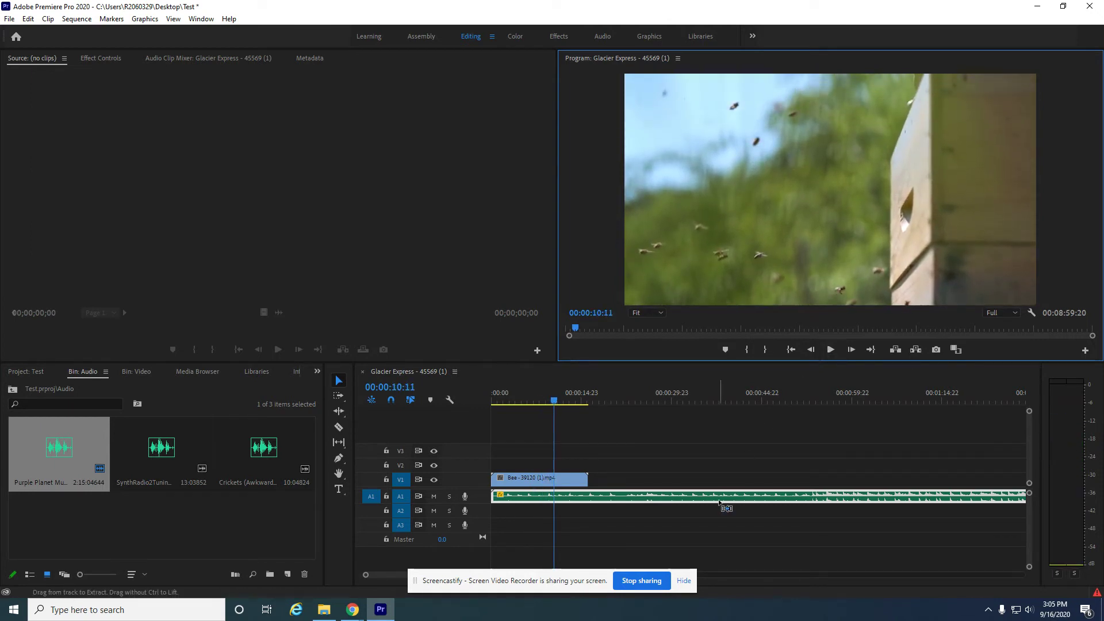
Set the A1 music to 25% speed with Maintain Audio Pitch enabled
right_click(626, 498)
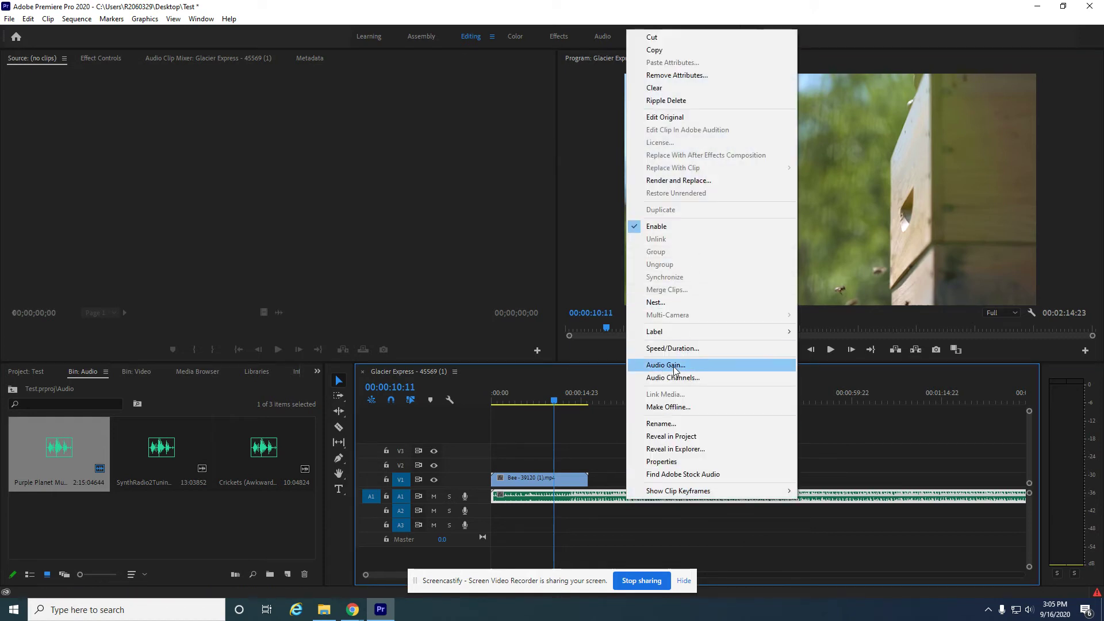
left_click(676, 348)
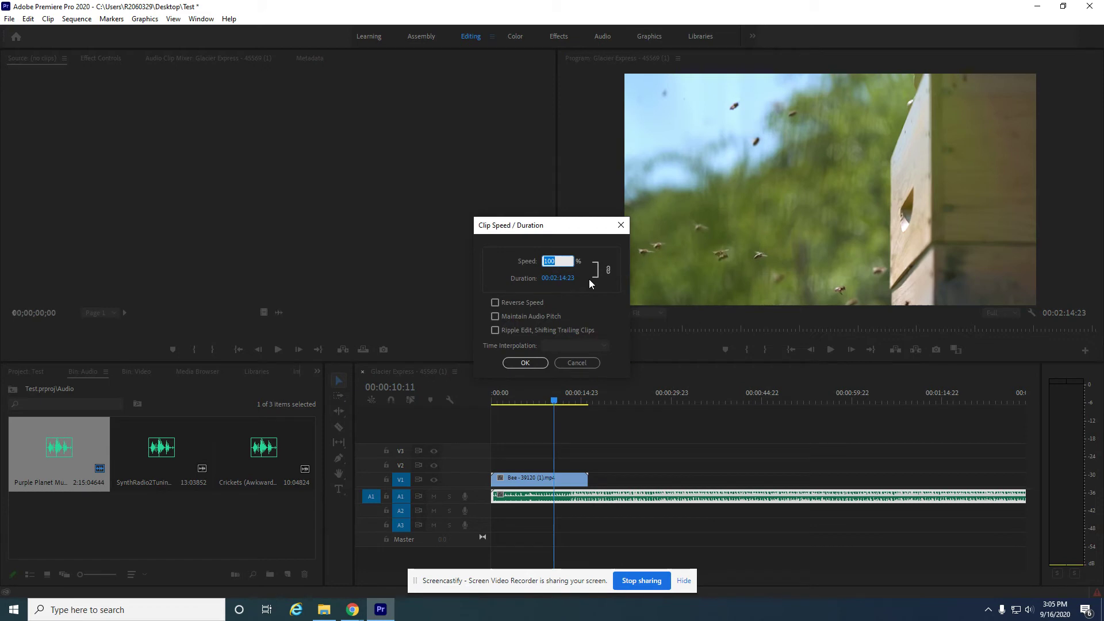
type("25")
left_click(498, 315)
left_click(526, 365)
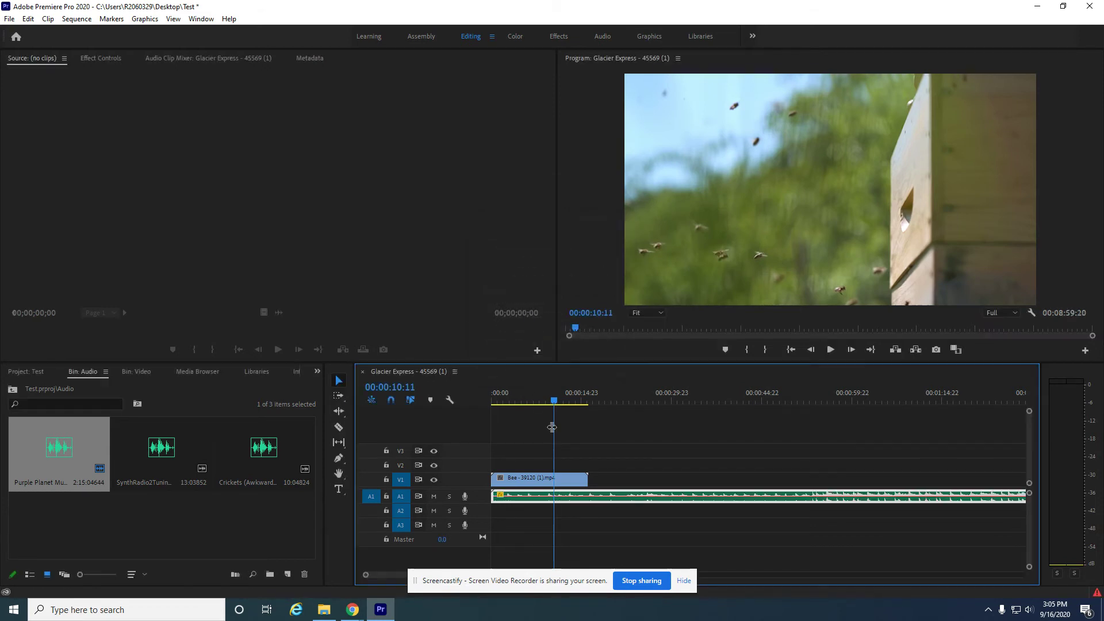
Play the slowed, pitch-kept music from the start, stop, then resume playback
left_click(492, 398)
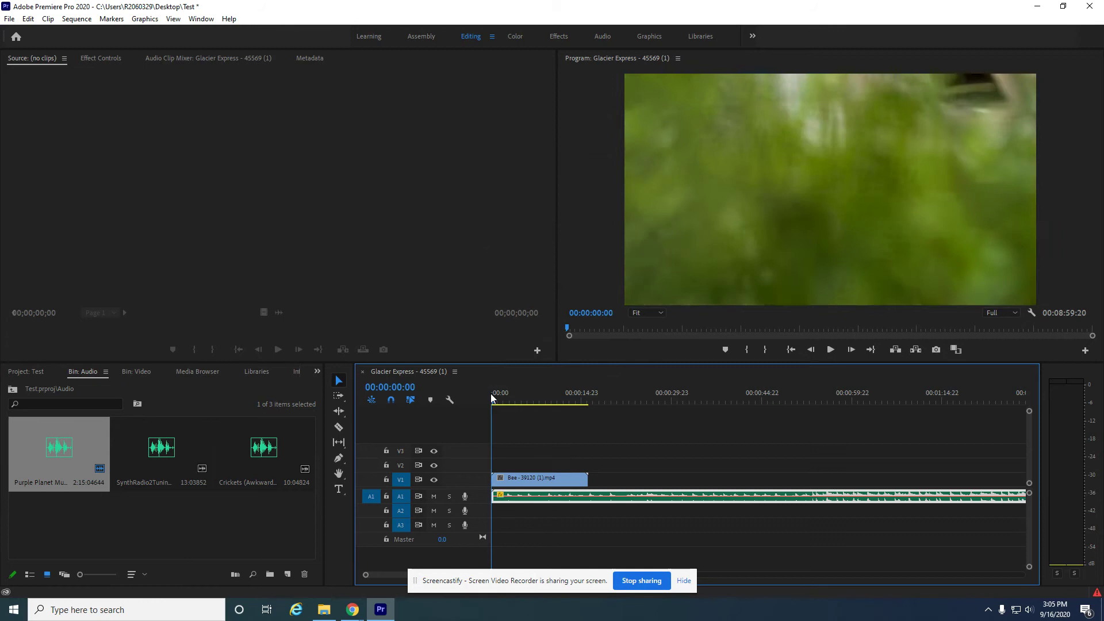
left_click(830, 351)
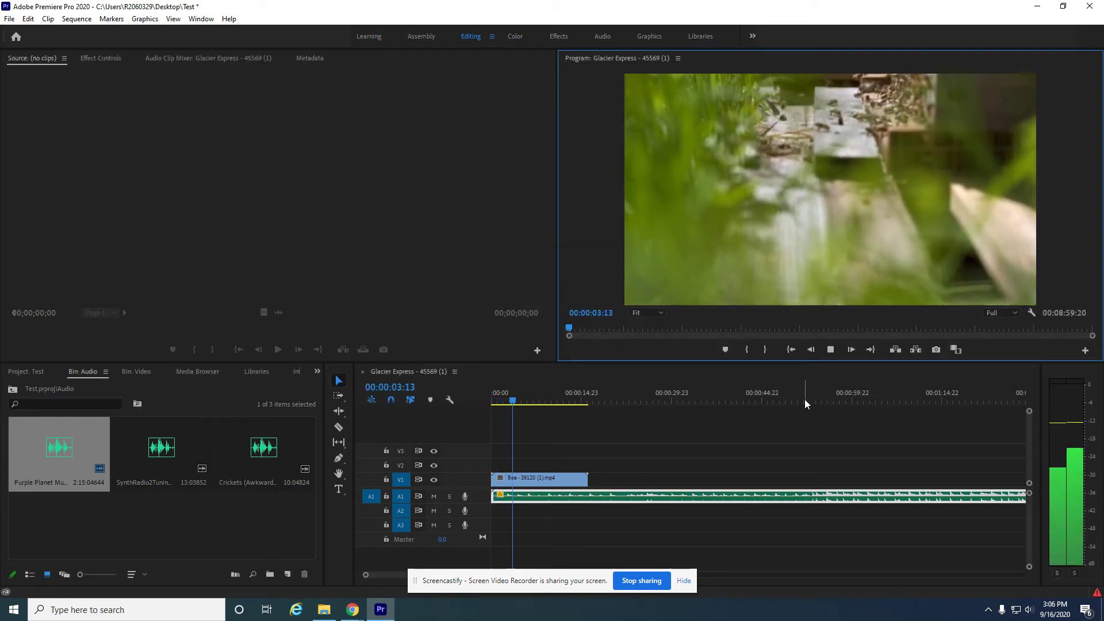
left_click(830, 350)
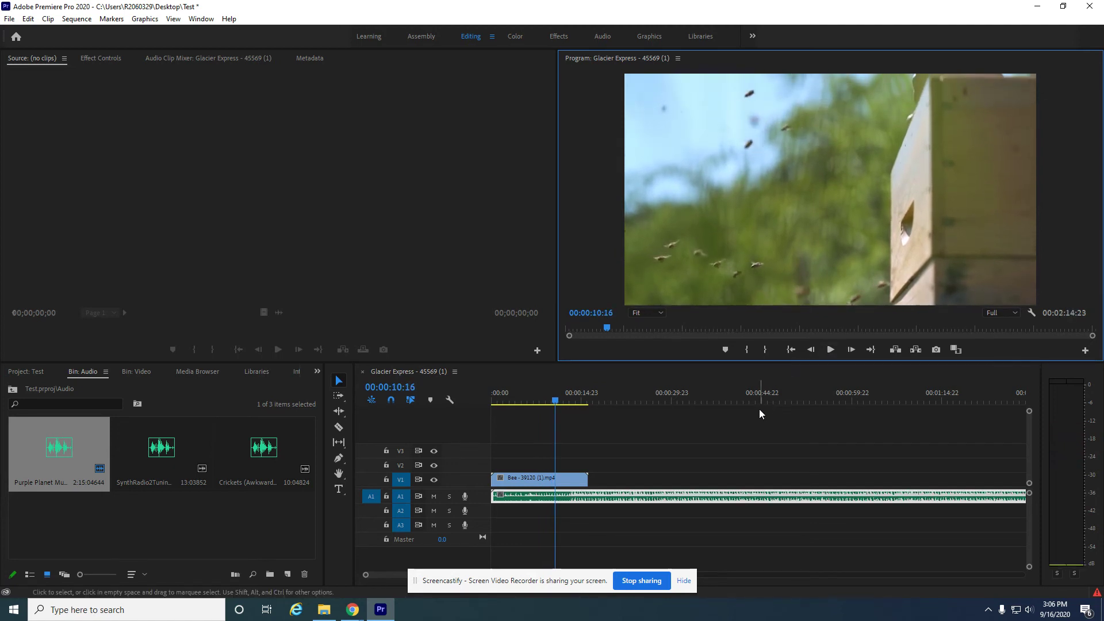
left_click(830, 350)
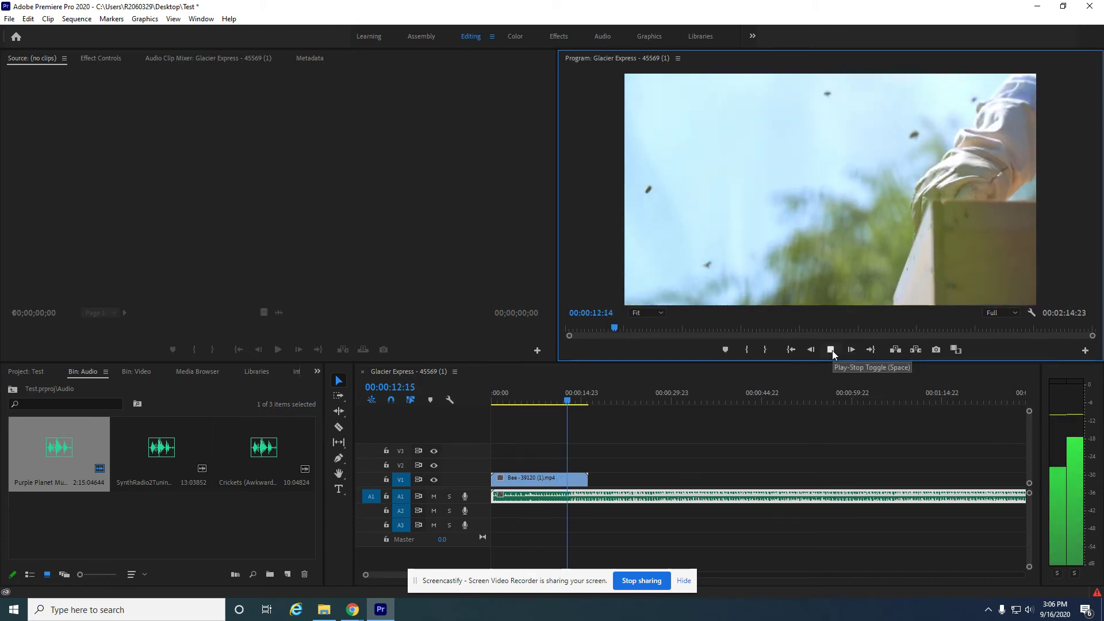
Stop playback and enable Reverse Speed on the A1 music clip
left_click(831, 350)
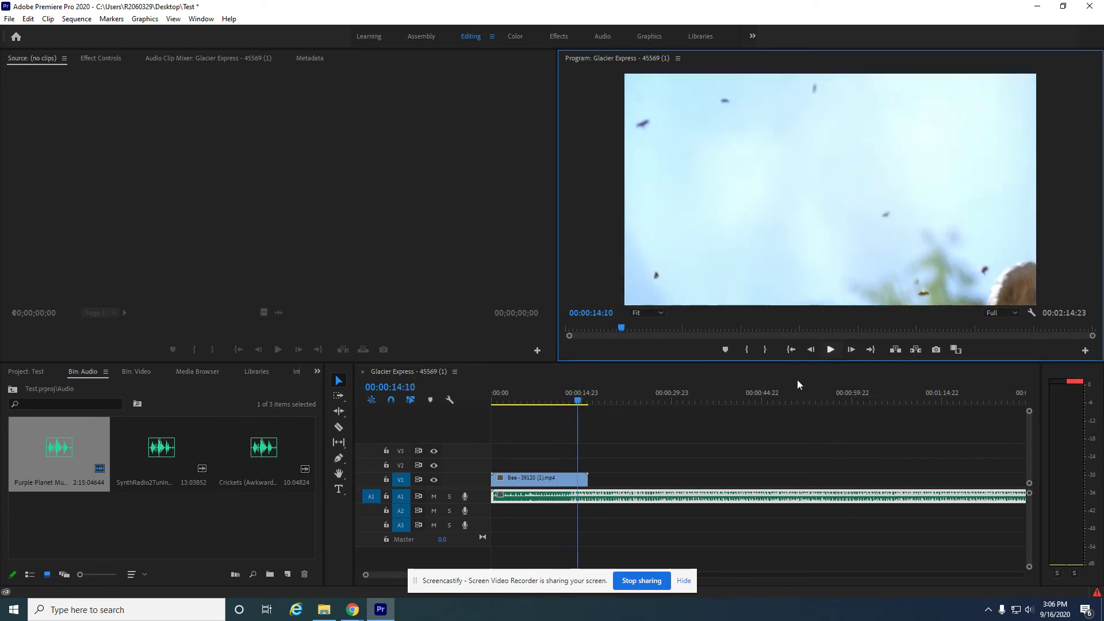
left_click(662, 495)
right_click(661, 496)
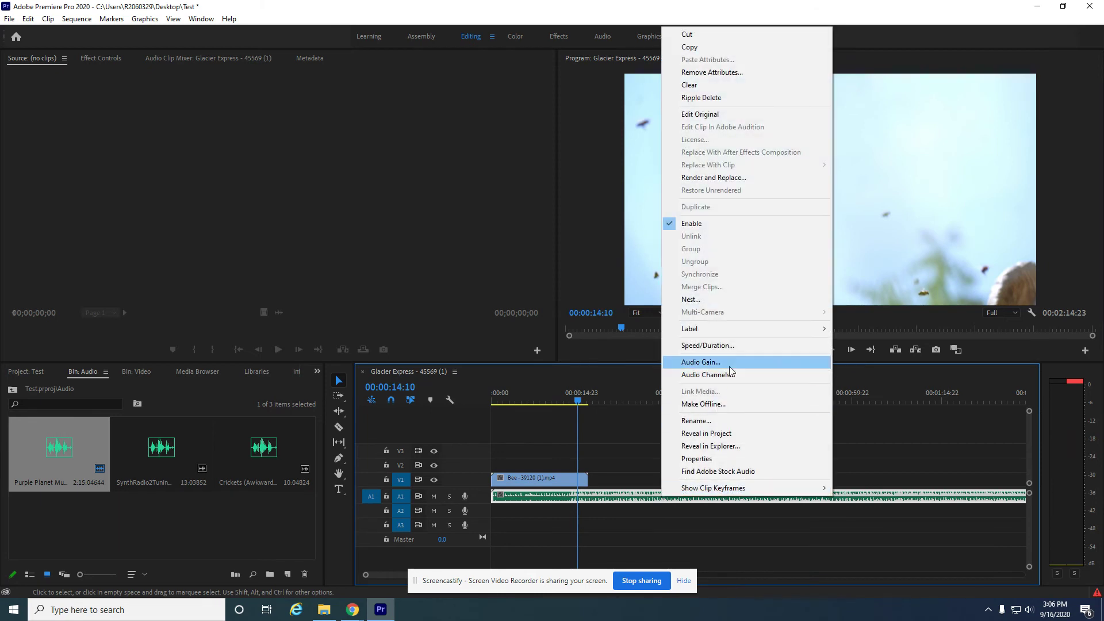
left_click(733, 344)
left_click(537, 302)
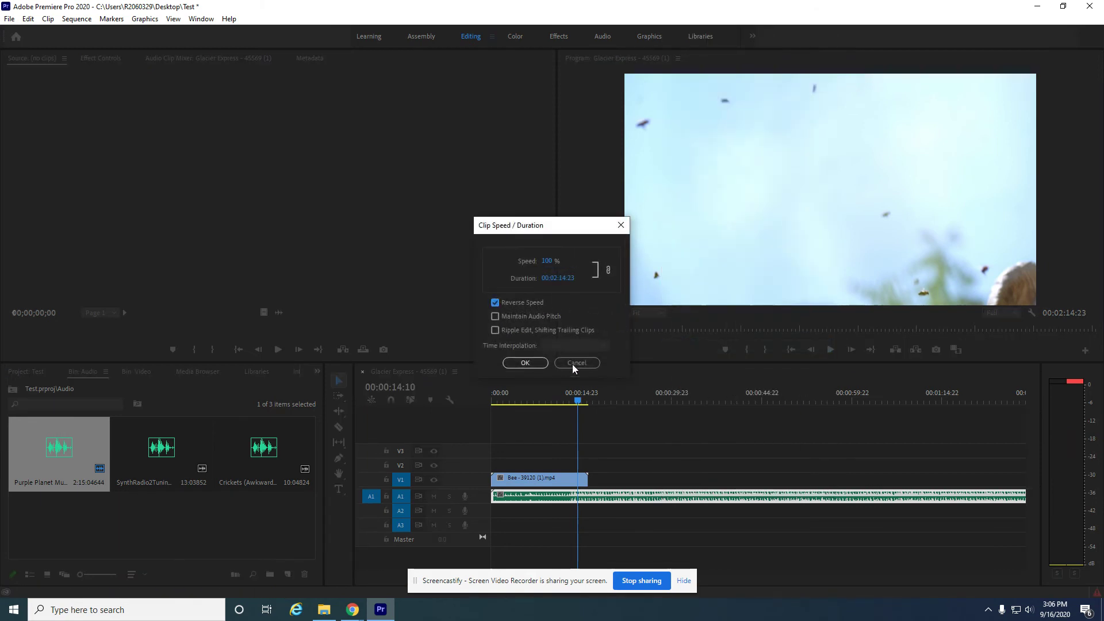
left_click(541, 368)
Play the reversed music from the sequence start, then stop
left_click(555, 402)
left_click_drag(555, 404, 486, 401)
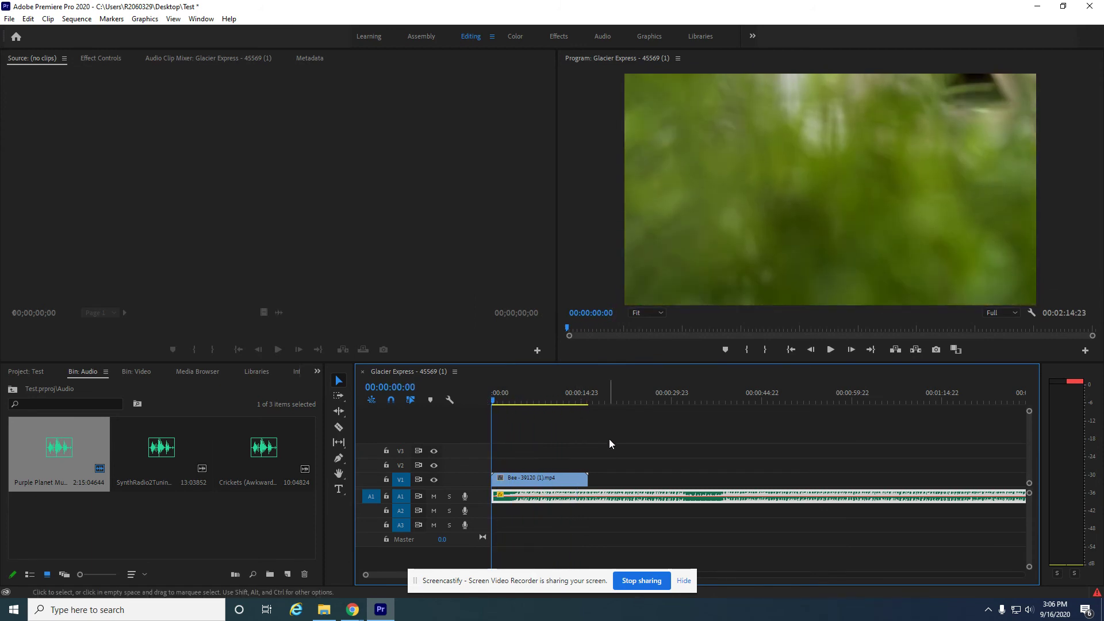
left_click(830, 350)
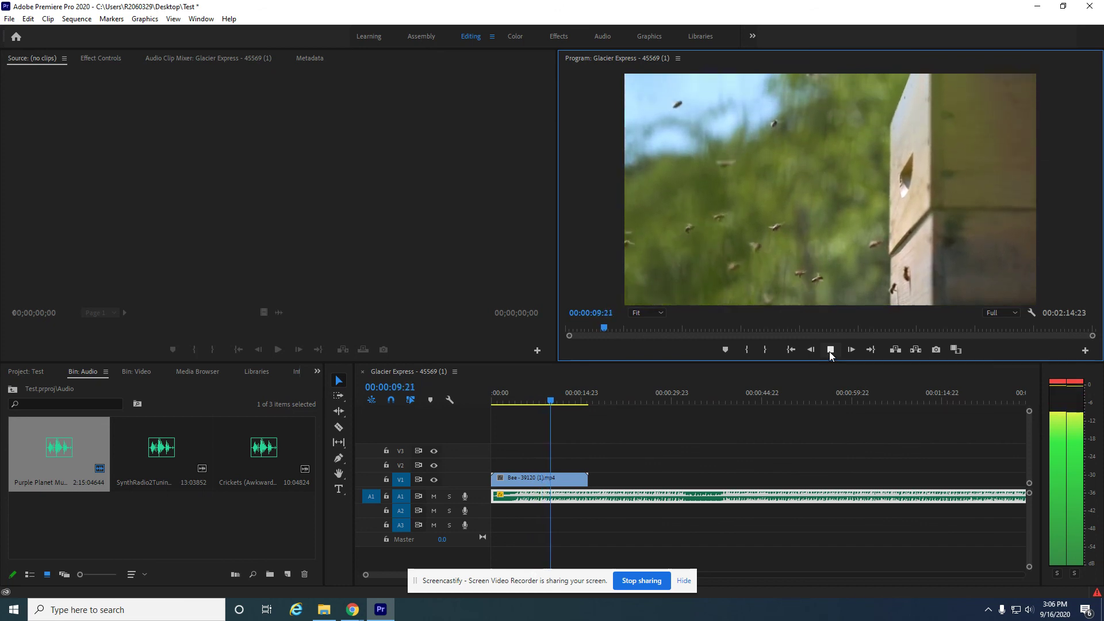
left_click(831, 355)
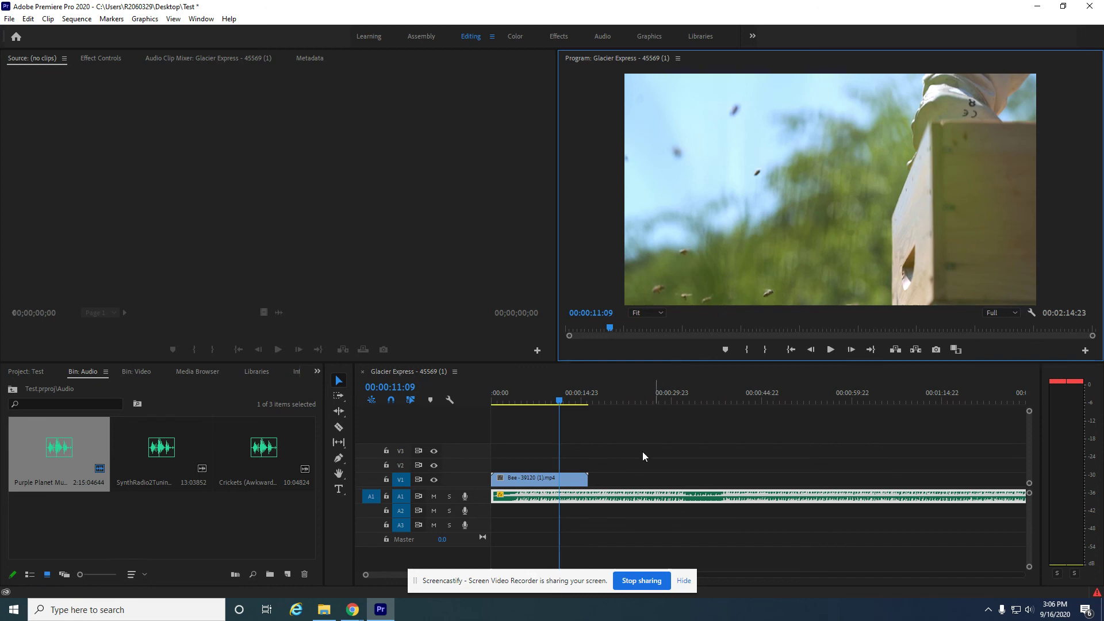
right_click(655, 498)
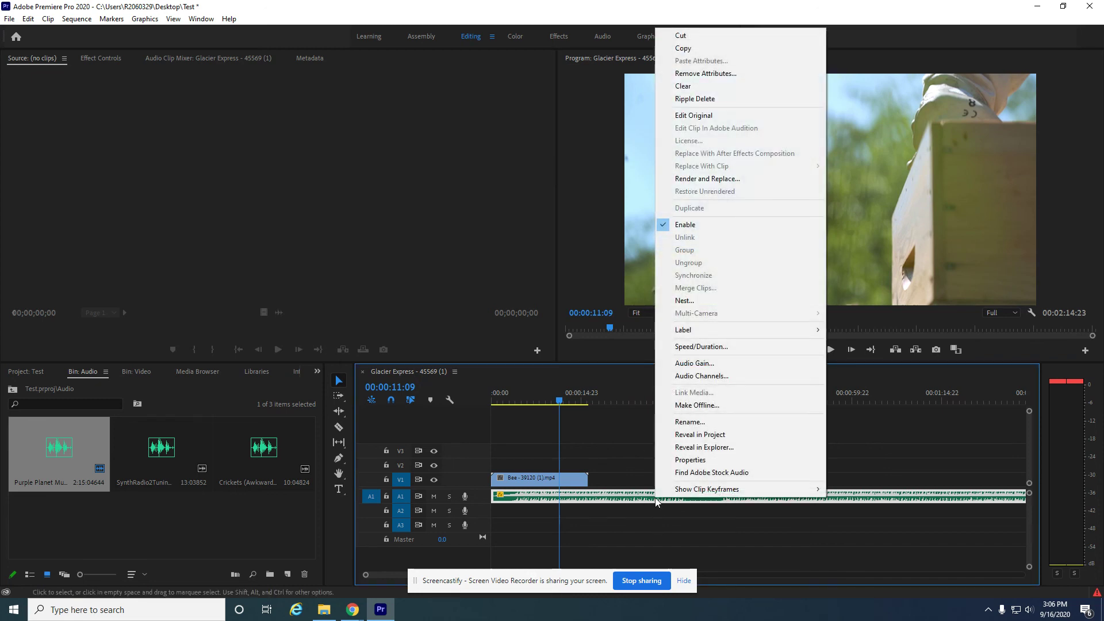
left_click(701, 347)
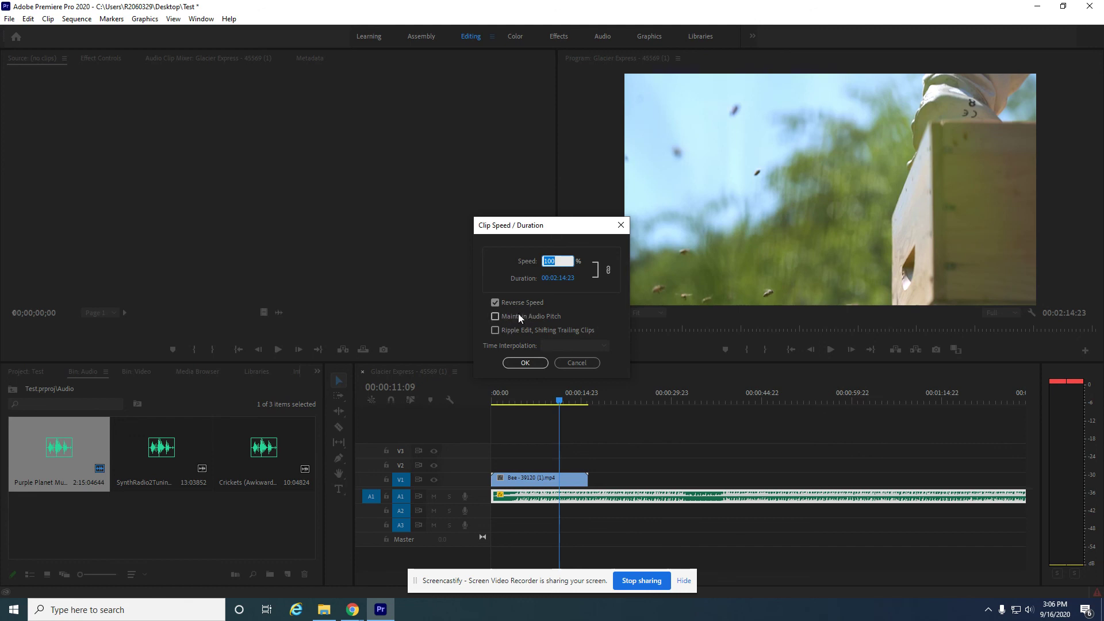
left_click(577, 363)
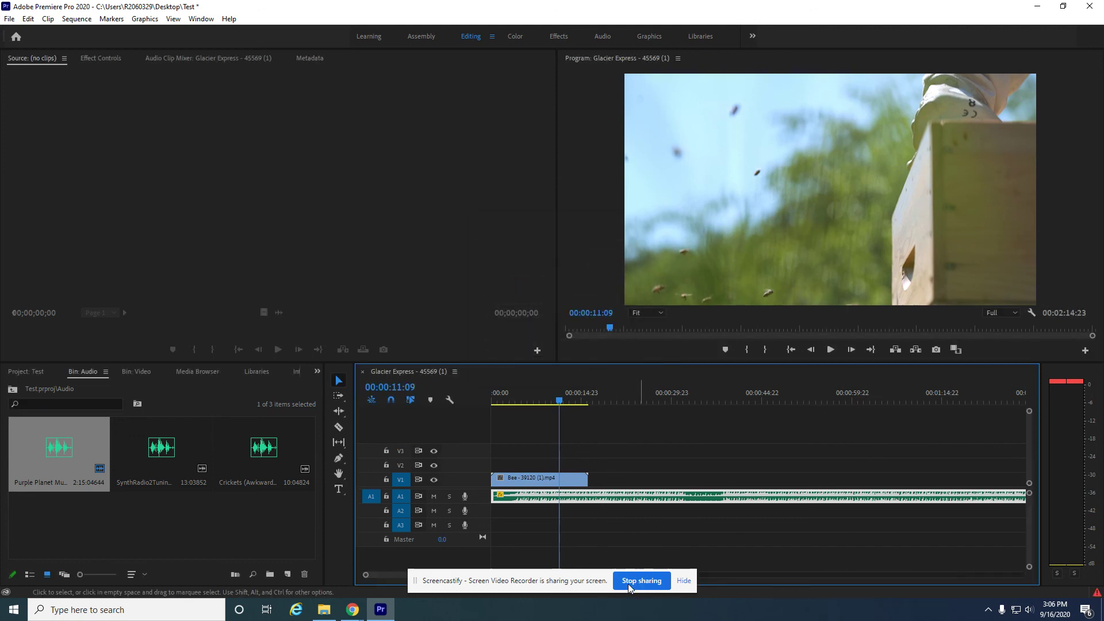